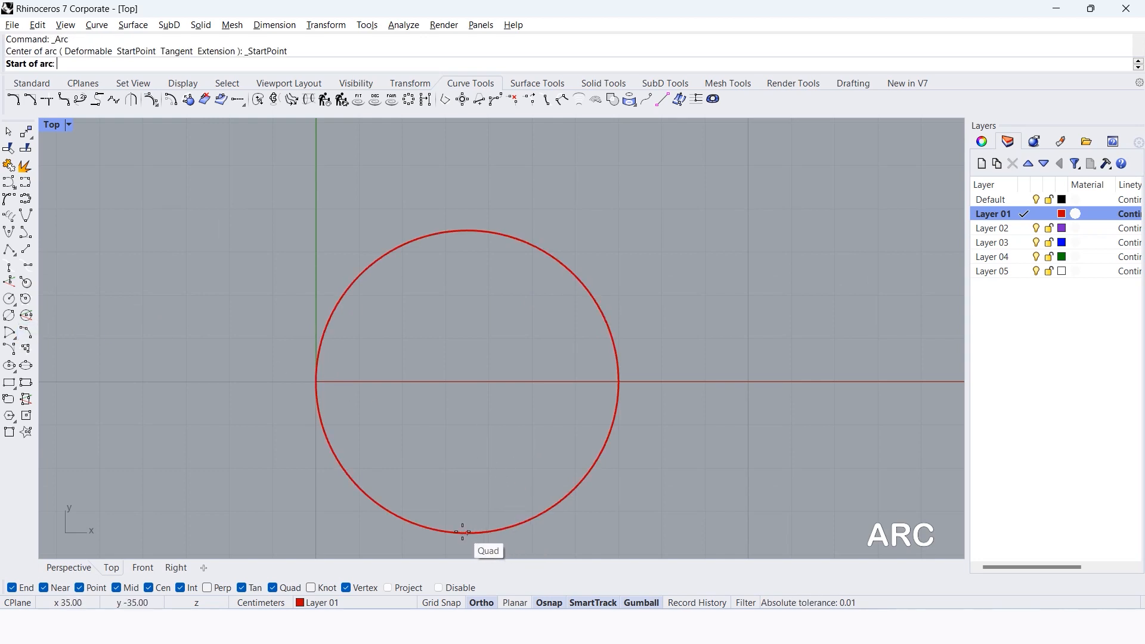
Turn off the centre snap and draw an arc along the circle's left half, from its bottom quadrant to its top quadrant.
click(148, 588)
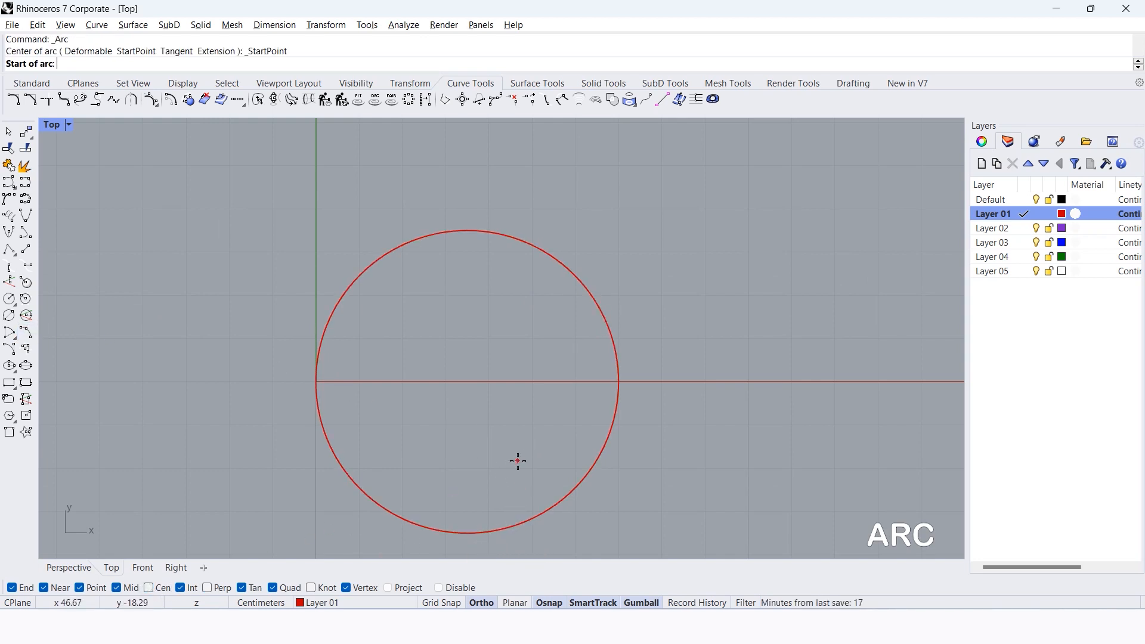
click(465, 533)
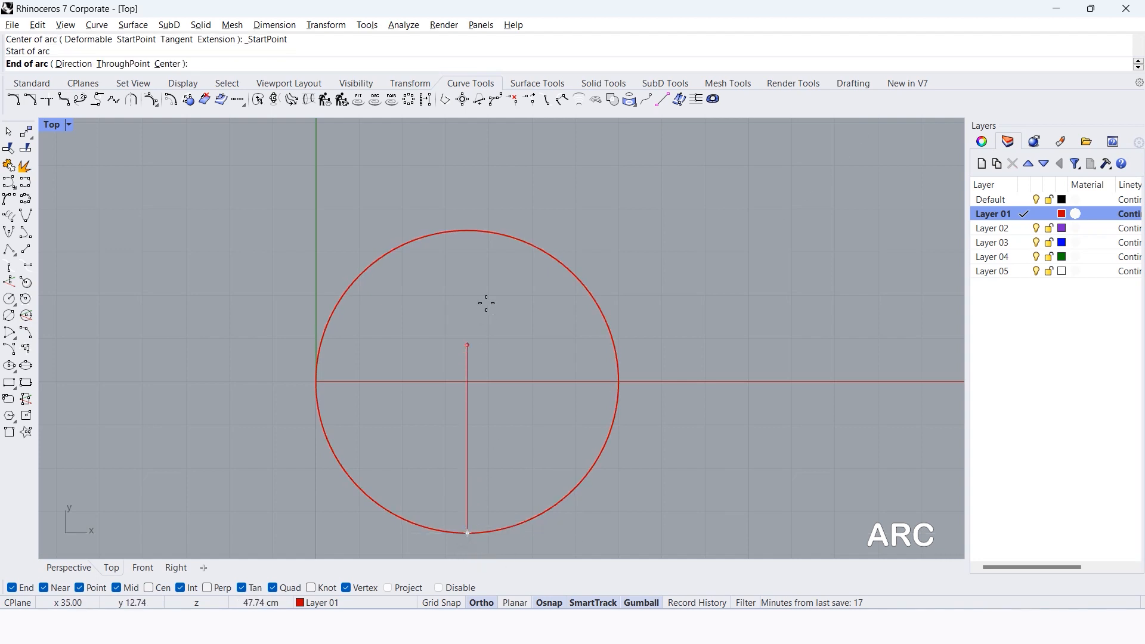
click(465, 230)
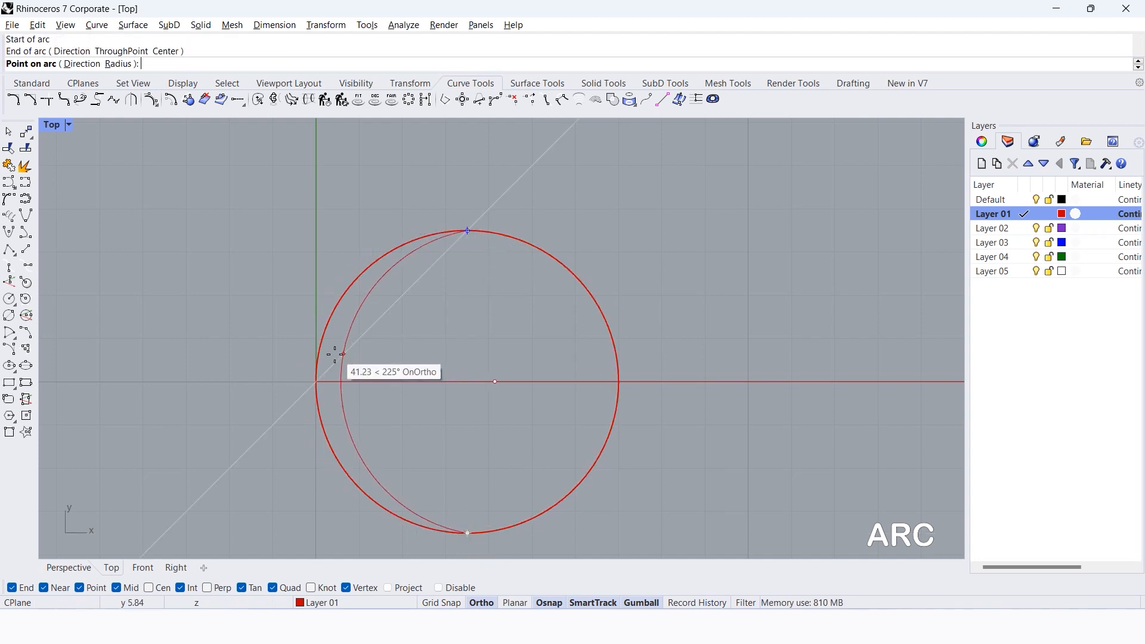
click(316, 381)
Make Default the current layer and move the new left-hand arc onto it.
click(407, 239)
click(442, 283)
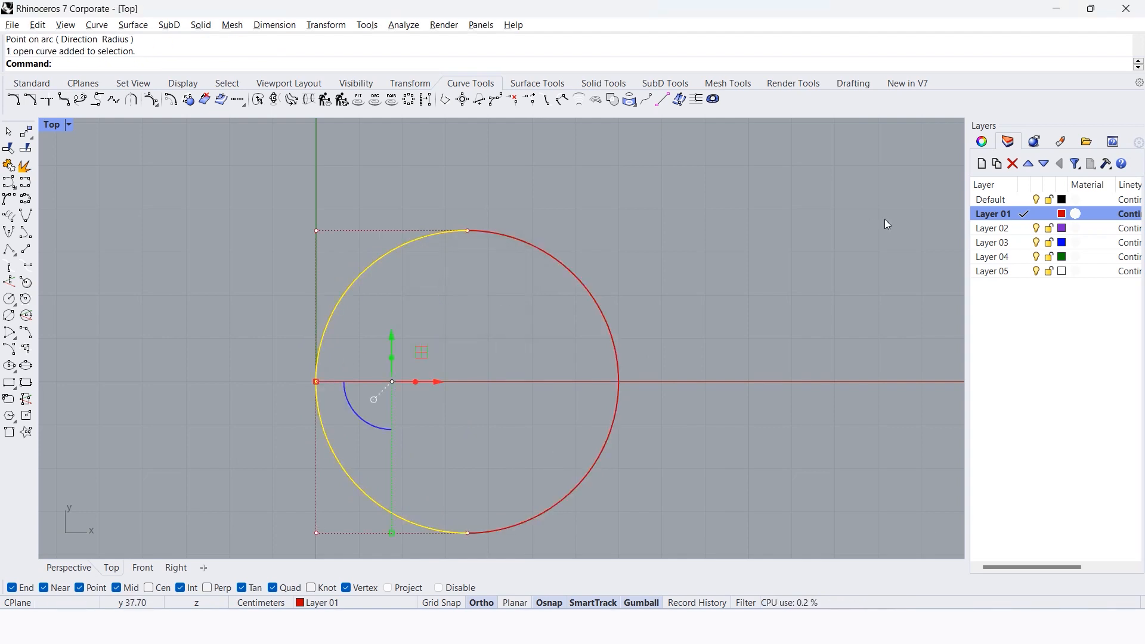
click(1023, 200)
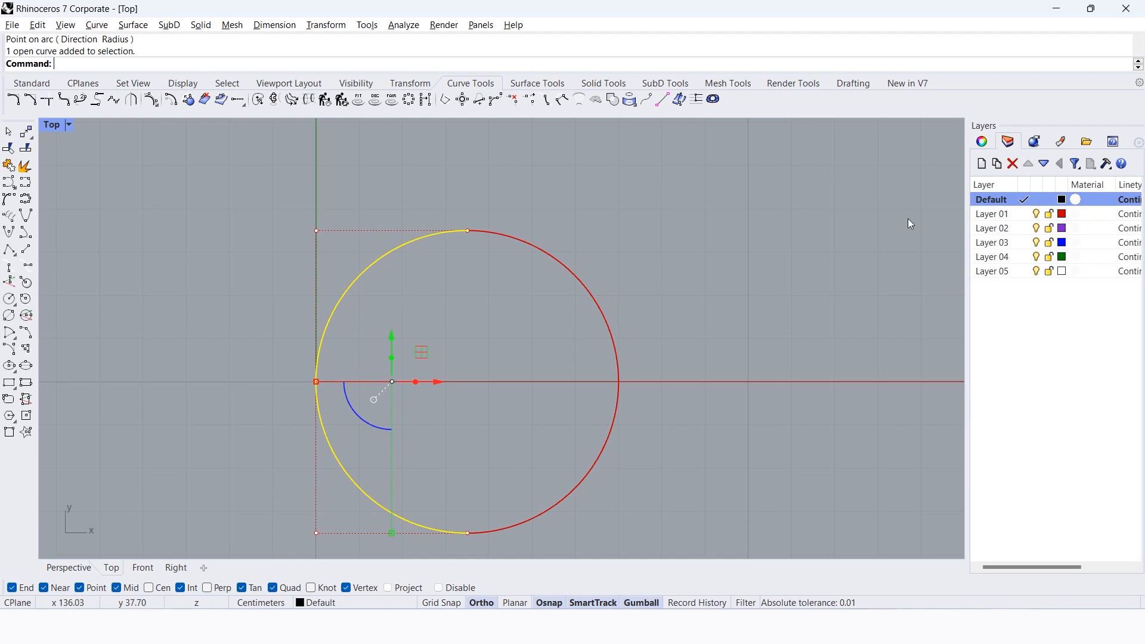
right_click(979, 200)
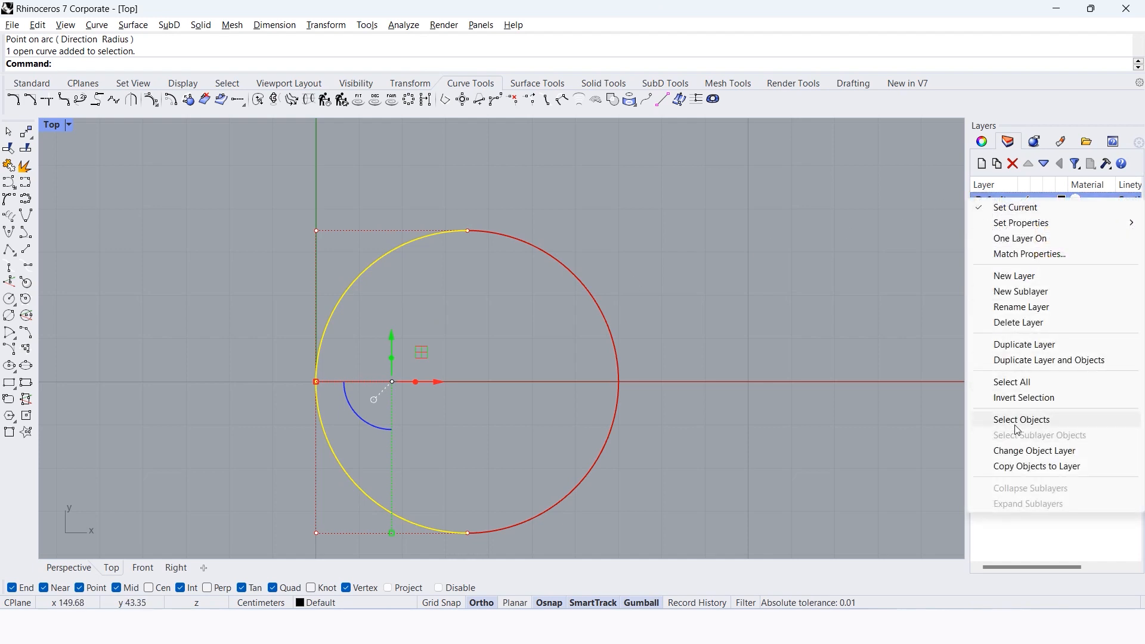
click(1034, 451)
click(610, 274)
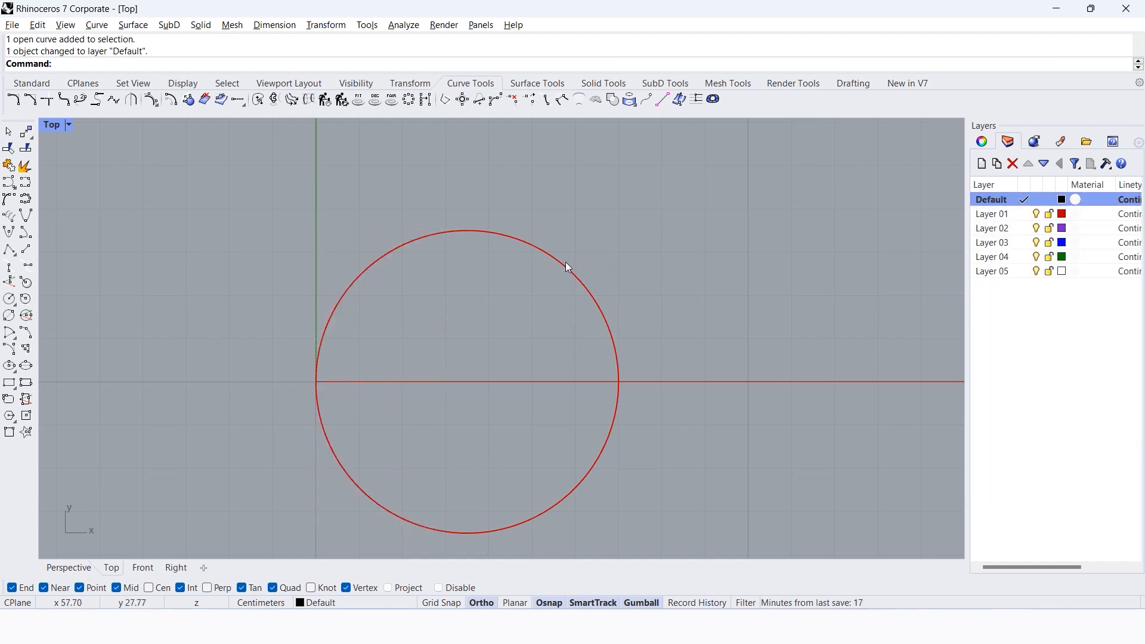
Lock Layer 01, which holds the original red circle, leaving the arc selectable.
click(1049, 214)
click(432, 239)
scroll(337, 382, up, 2)
scroll(441, 268, down, 2)
click(449, 257)
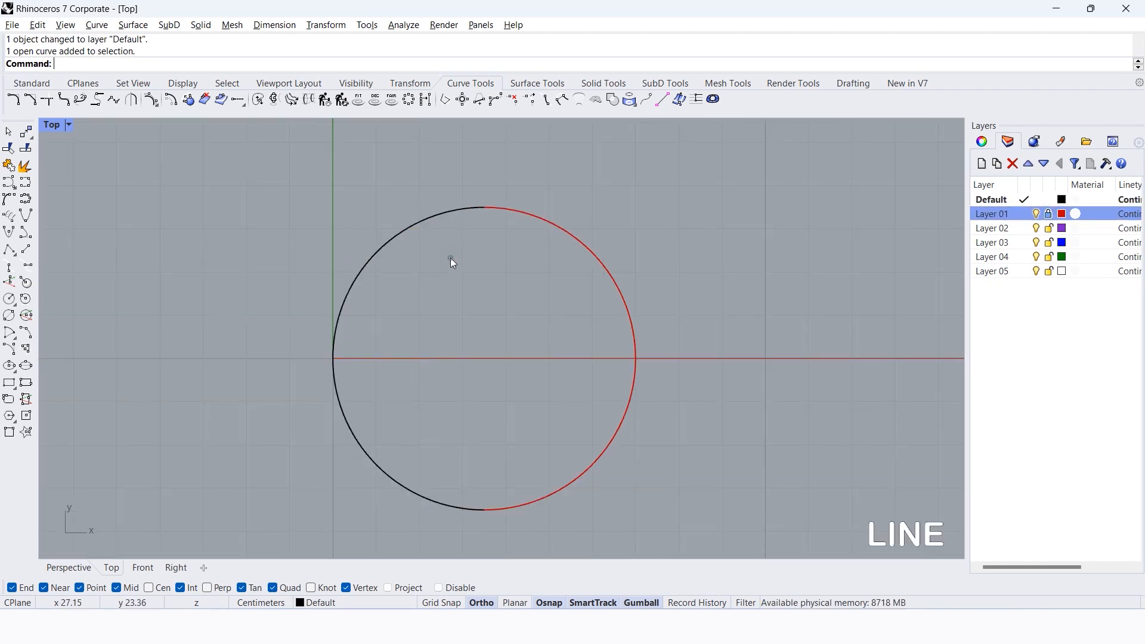
Draw a vertical line from the circle's bottom quadrant straight up to slightly beyond the top of the circle.
click(26, 249)
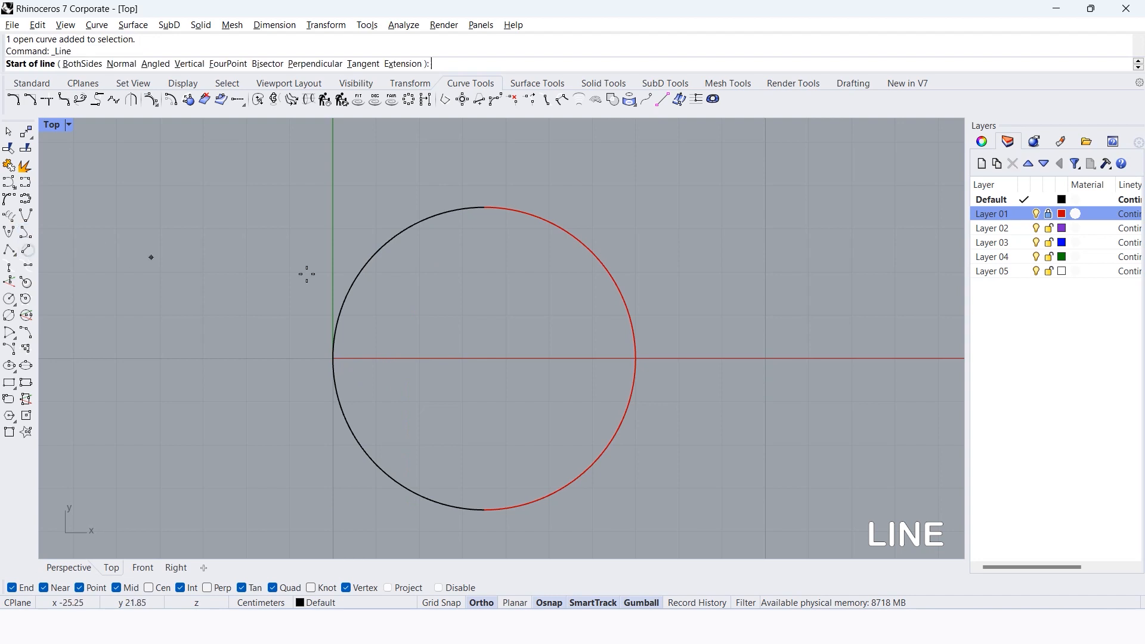
click(484, 510)
click(488, 169)
Offset the vertical centre line 12 cm to its left with Cap set to None.
click(489, 179)
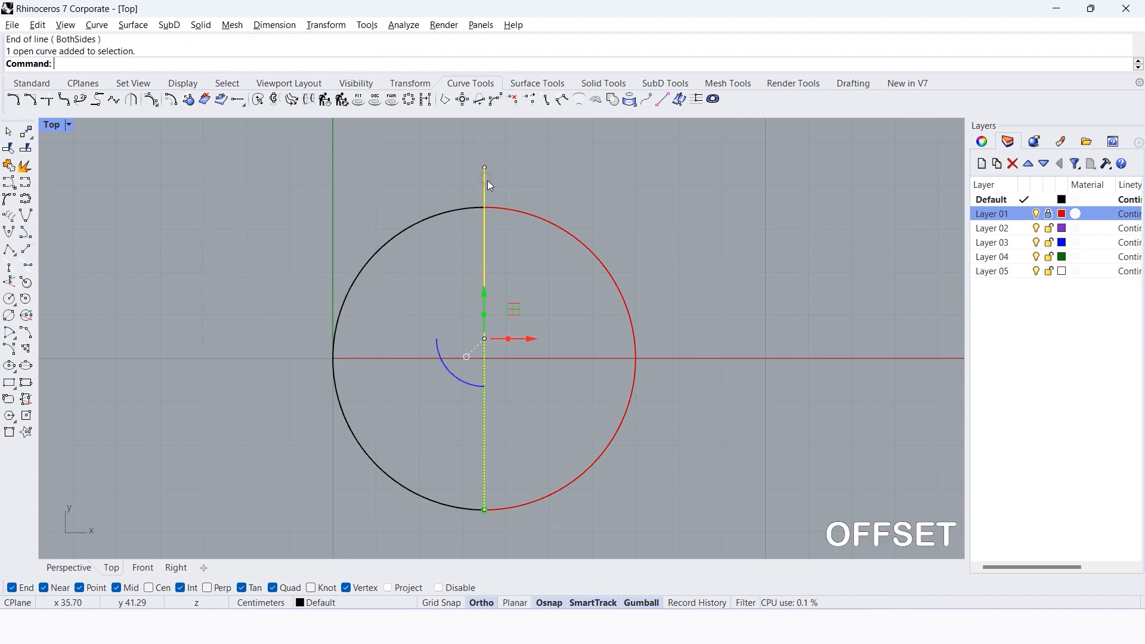
text(offset)
key(Return)
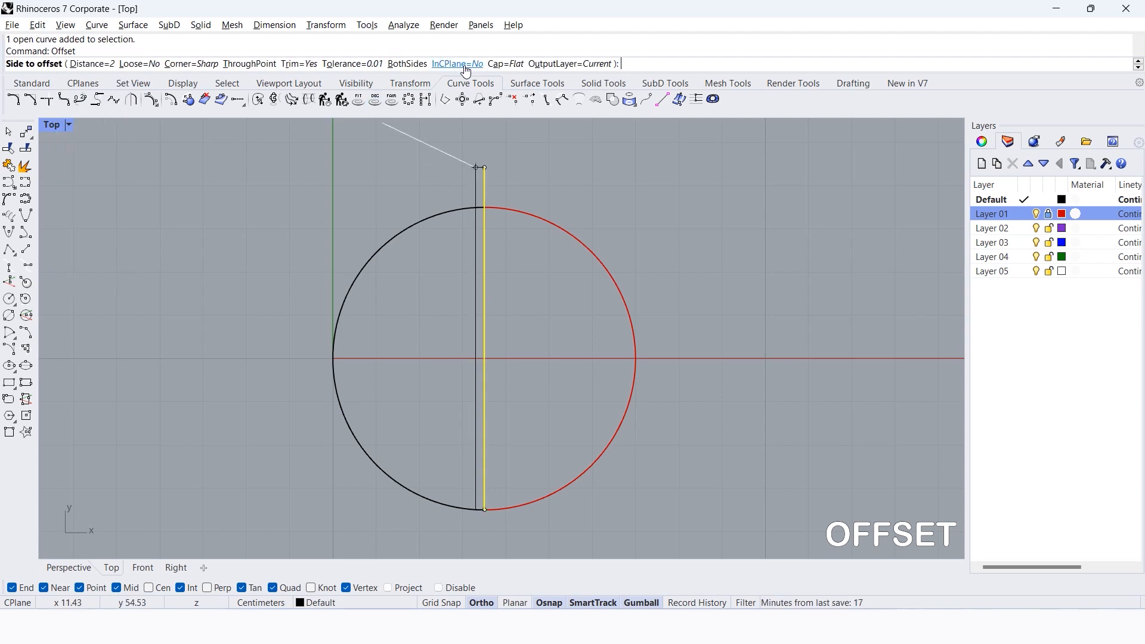
click(506, 64)
click(71, 64)
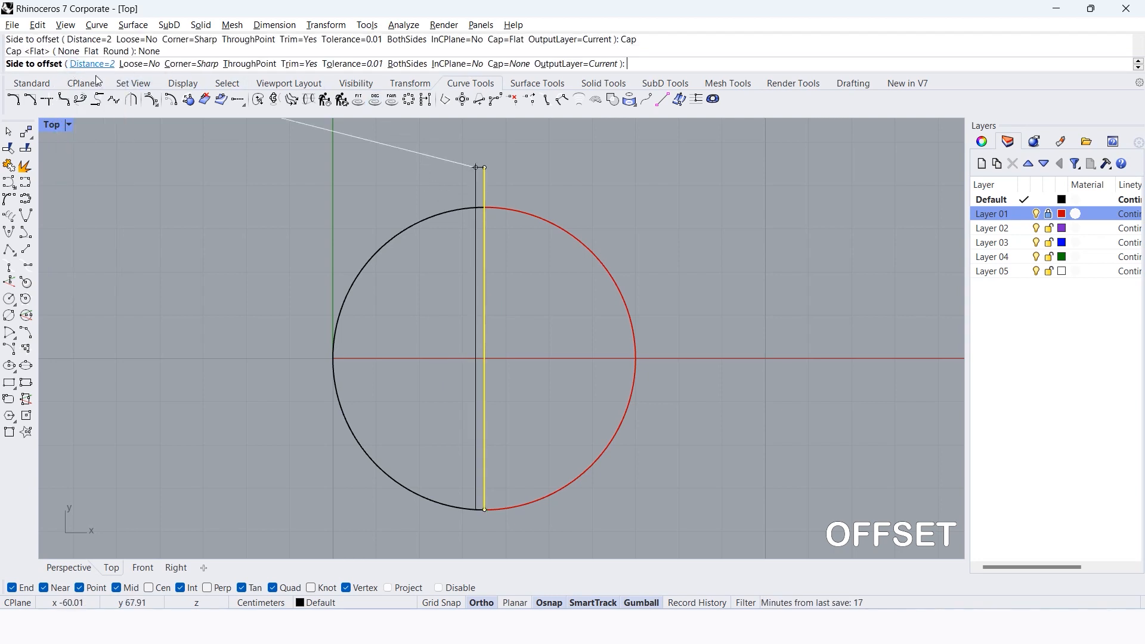
text(1)
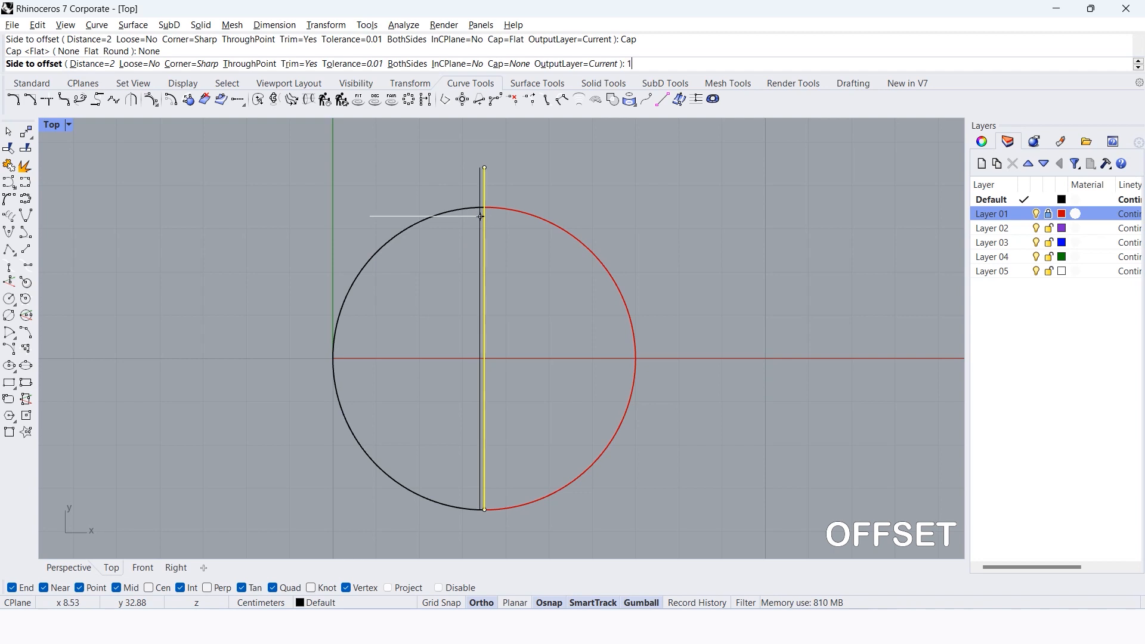
text(0)
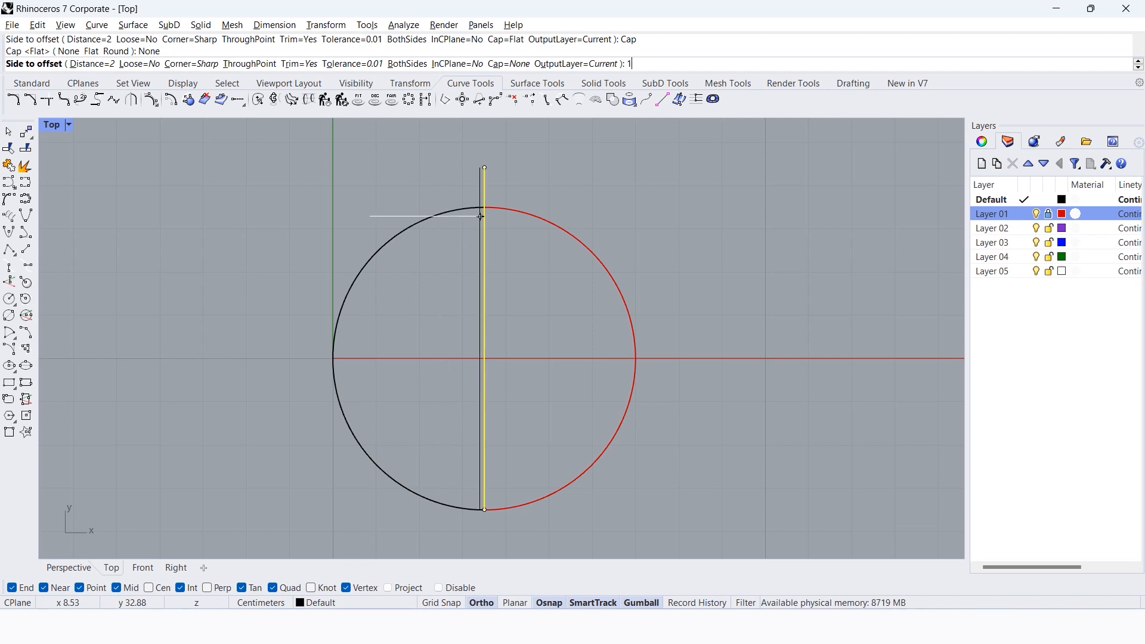
key(BackSpace)
text(2)
click(363, 197)
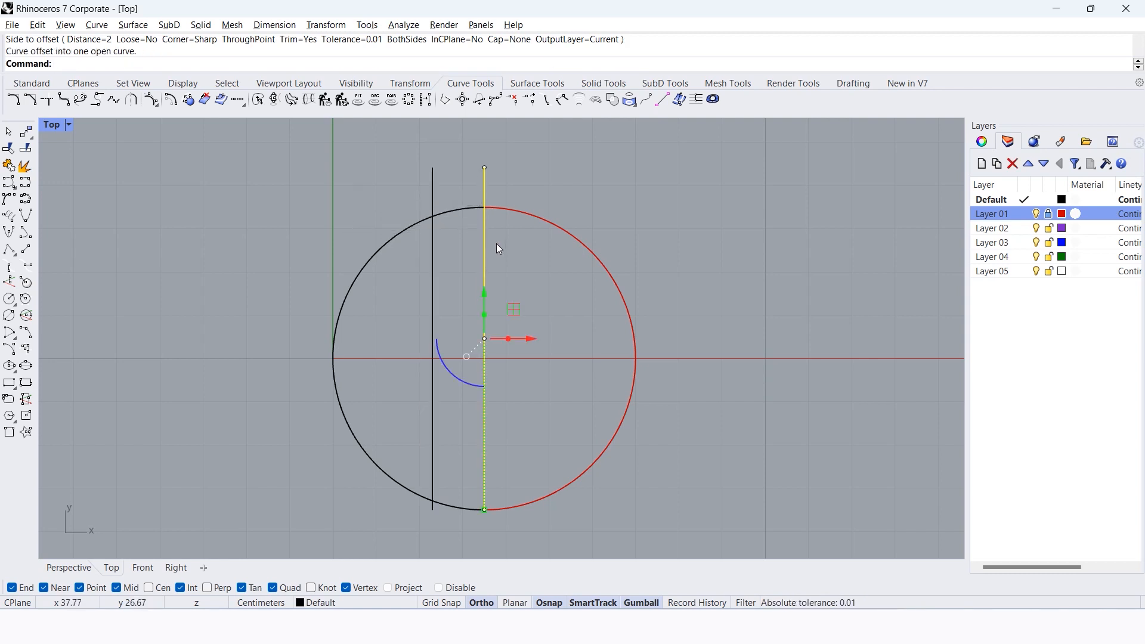
click(517, 254)
Mirror the offset line across the vertical centre line and delete the centre line.
click(434, 251)
text(Mirror)
key(Return)
click(484, 260)
click(480, 302)
click(484, 281)
key(Delete)
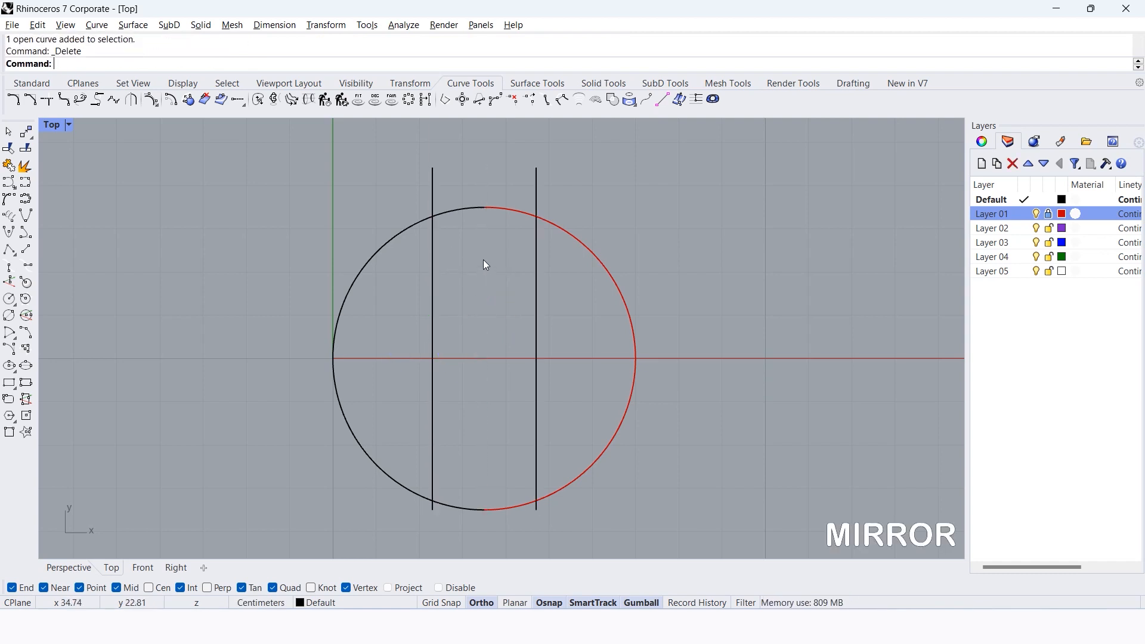
click(434, 255)
text(TriangulateMesh)
key(Return)
key(Escape)
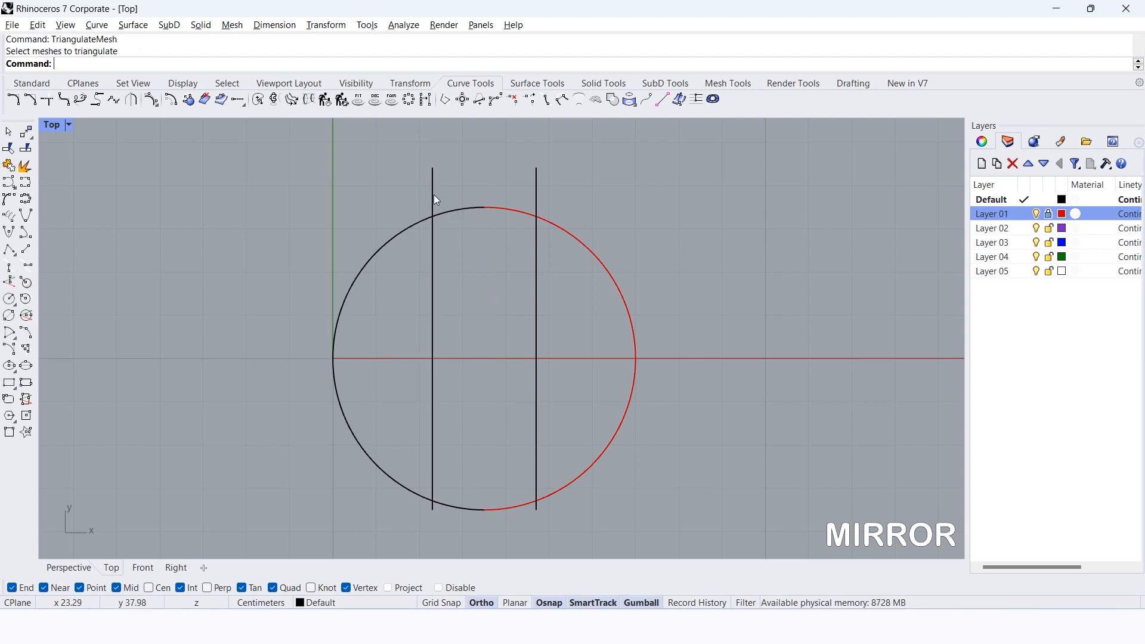
Trim the left arc's upper and lower ends back to the left vertical line.
drag(440, 190, 427, 235)
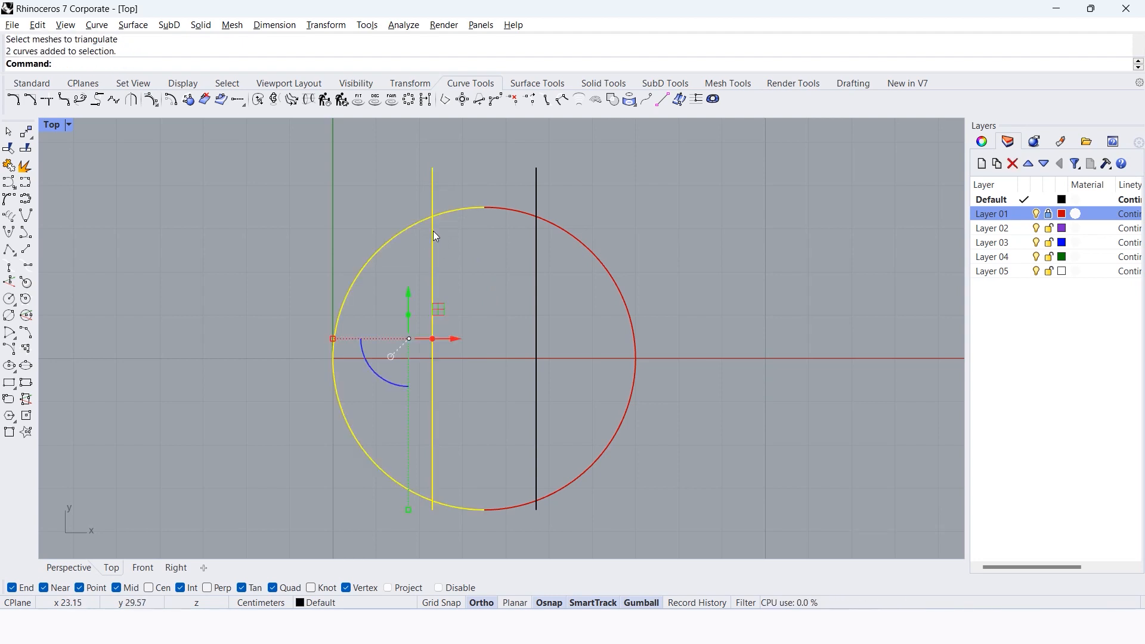
text(trim)
key(Return)
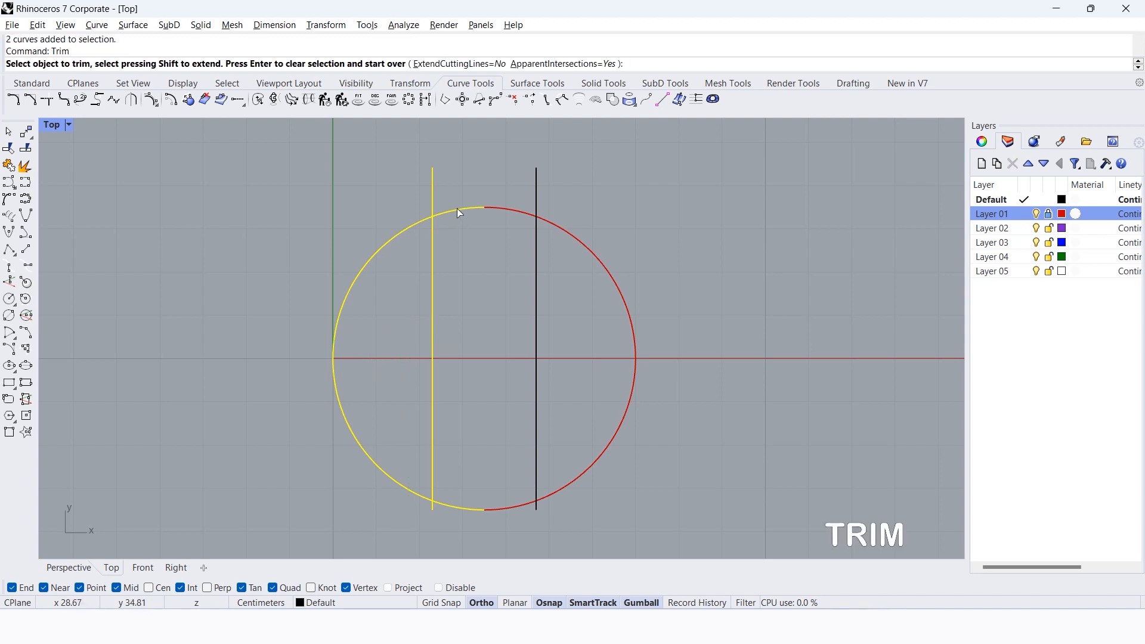
click(457, 210)
click(475, 510)
key(Return)
key(Escape)
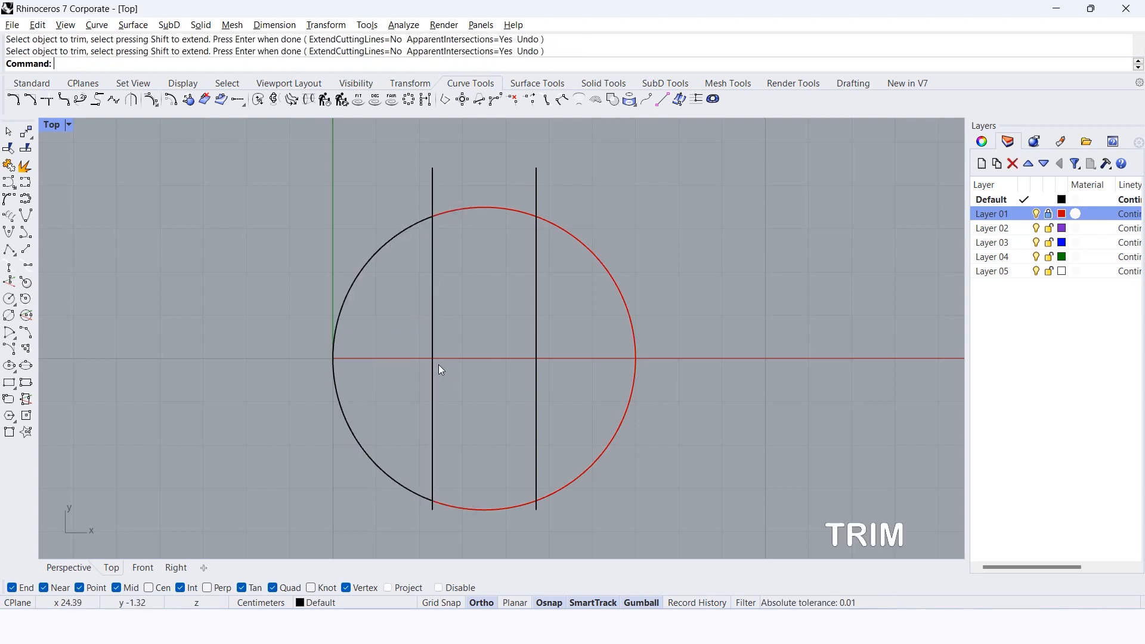
Delete both vertical construction lines crossing the circle.
click(433, 364)
key(Delete)
click(536, 315)
key(Delete)
Offset the trimmed arc 1.5 cm outward with Cap set to Flat to form a closed curved profile.
click(392, 234)
text(Offset)
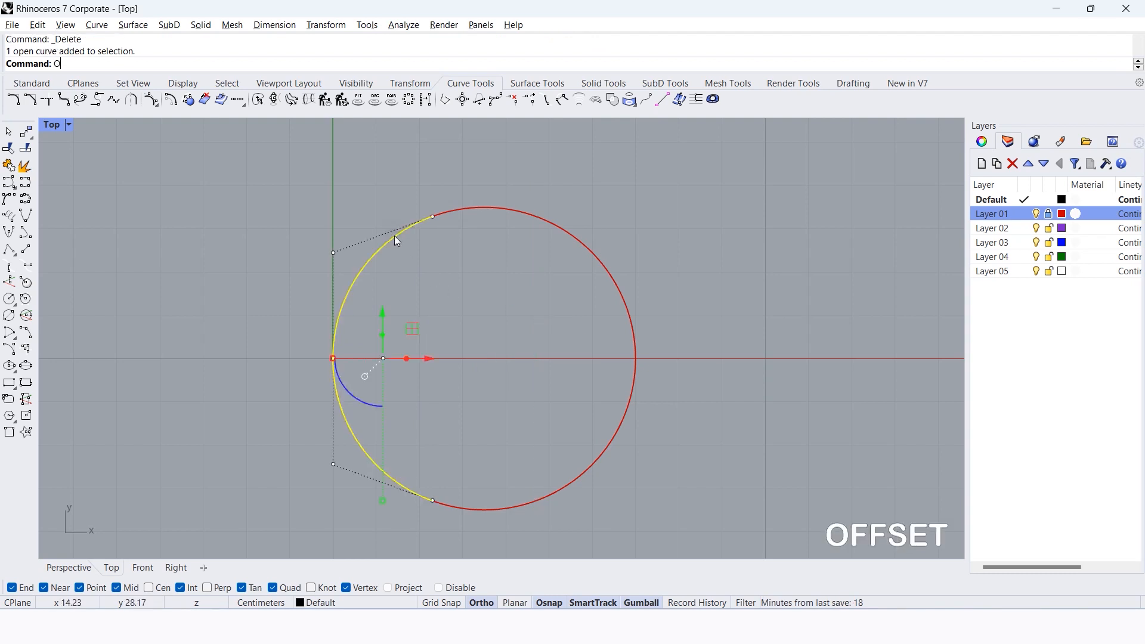
key(Return)
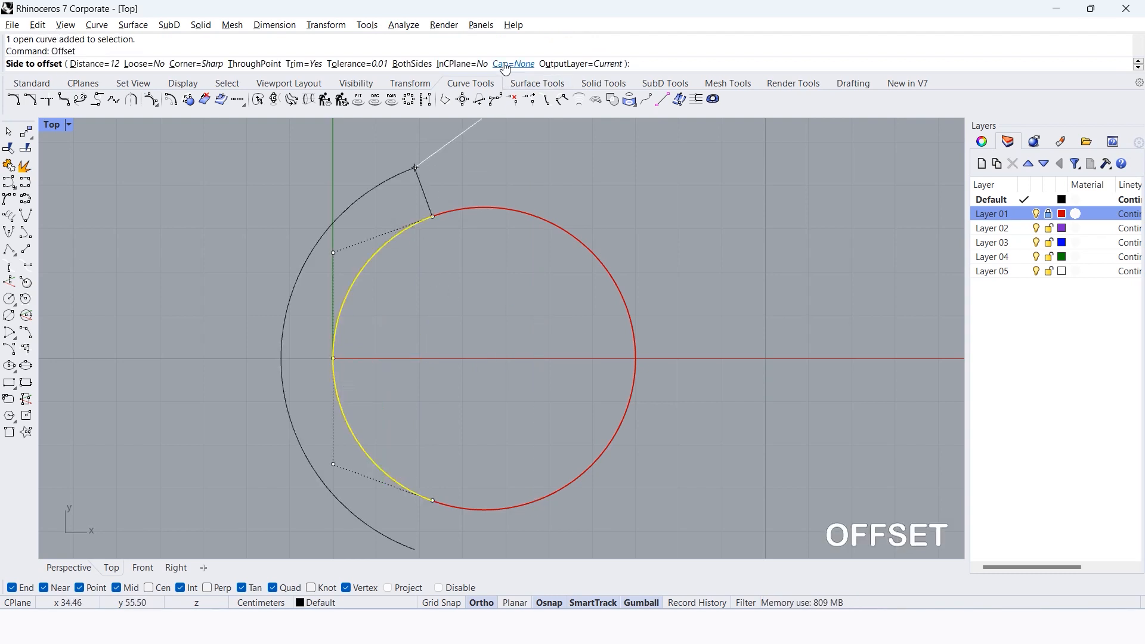
click(505, 64)
click(101, 65)
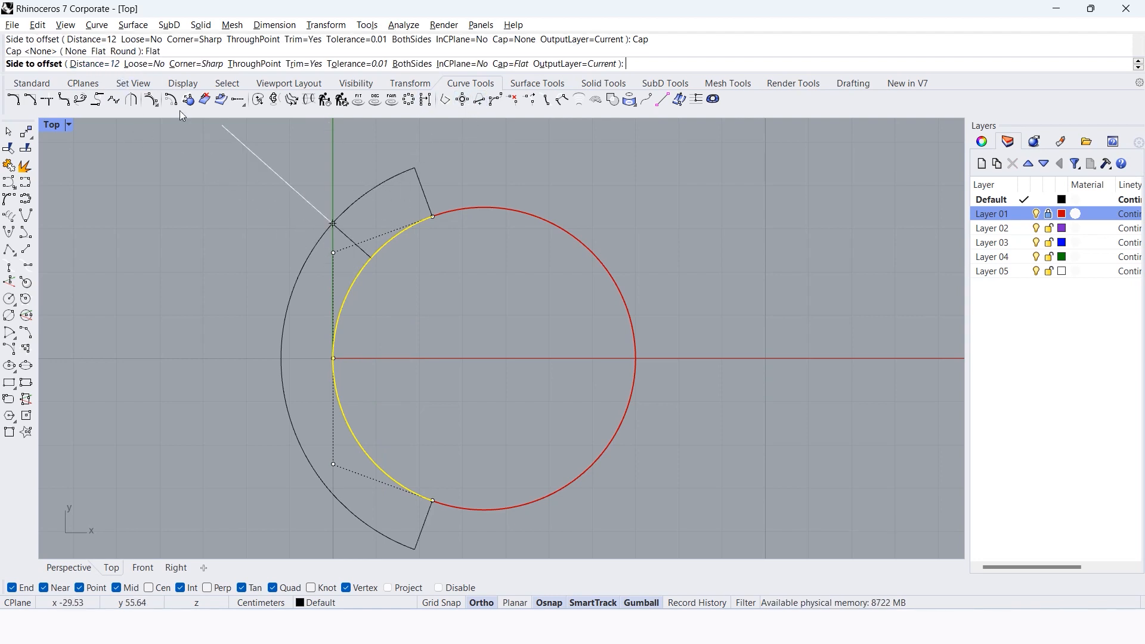
click(79, 65)
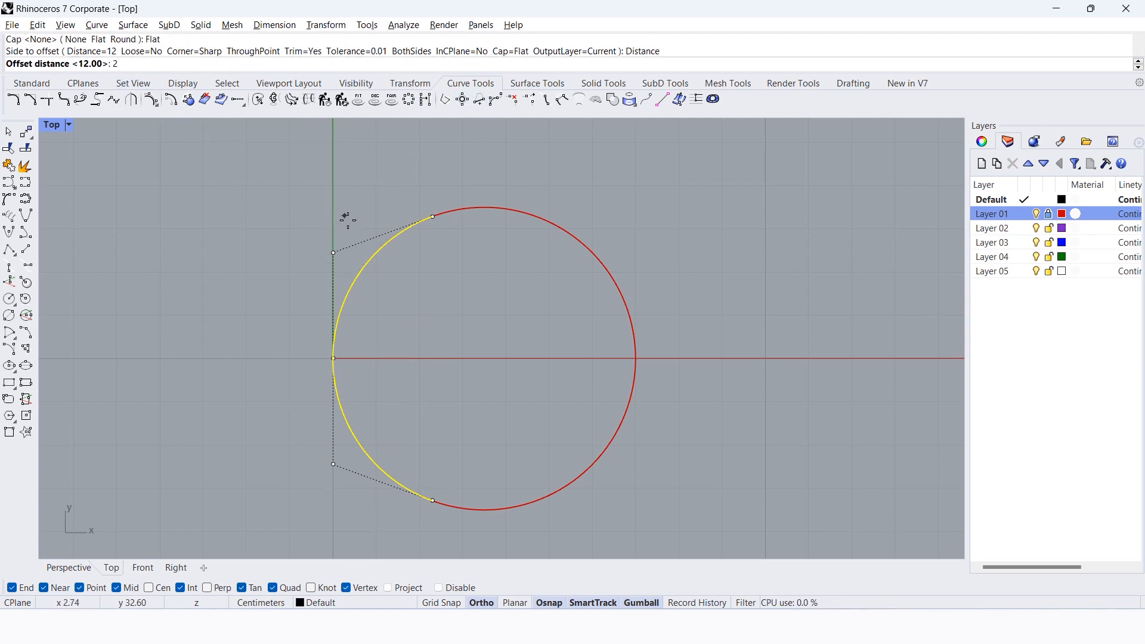
key(Return)
scroll(398, 206, up, 3)
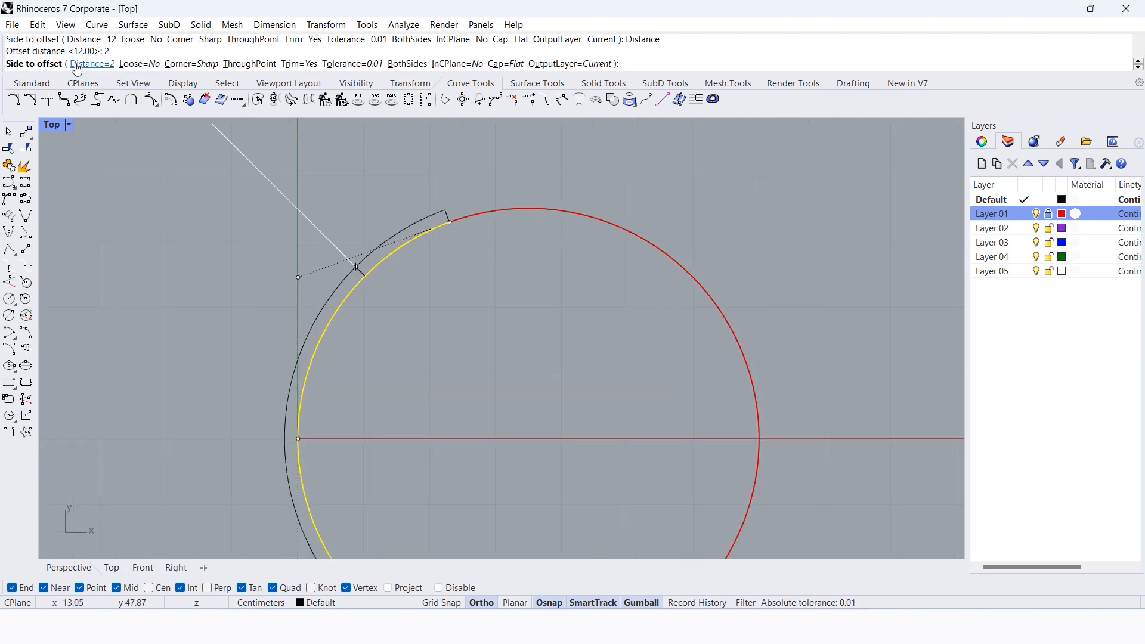
click(80, 63)
text(1.5)
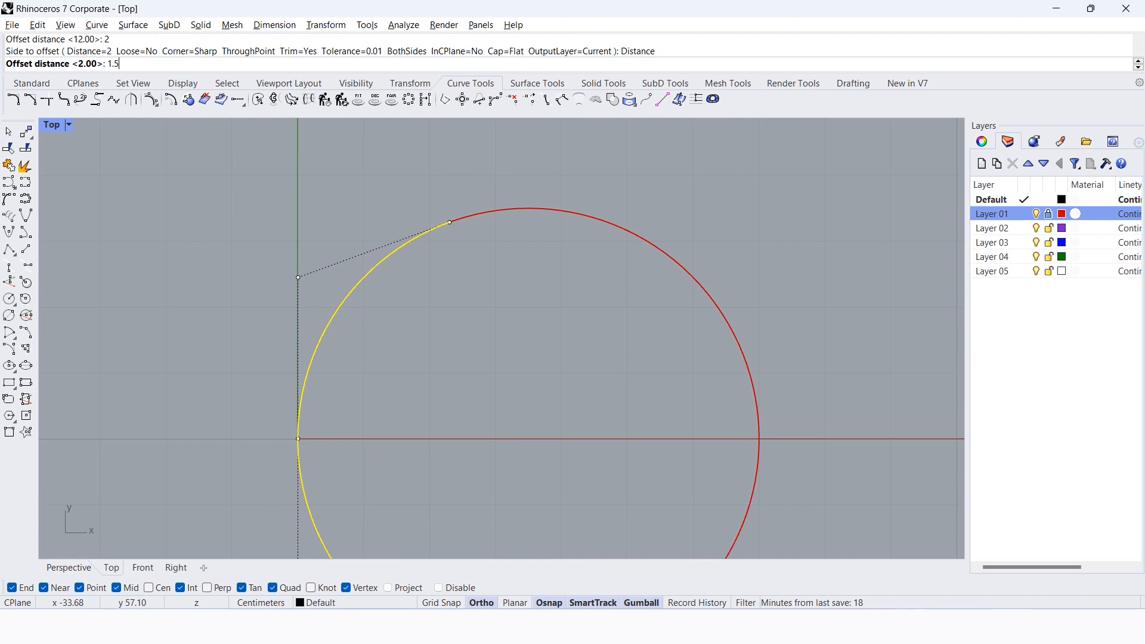
key(Return)
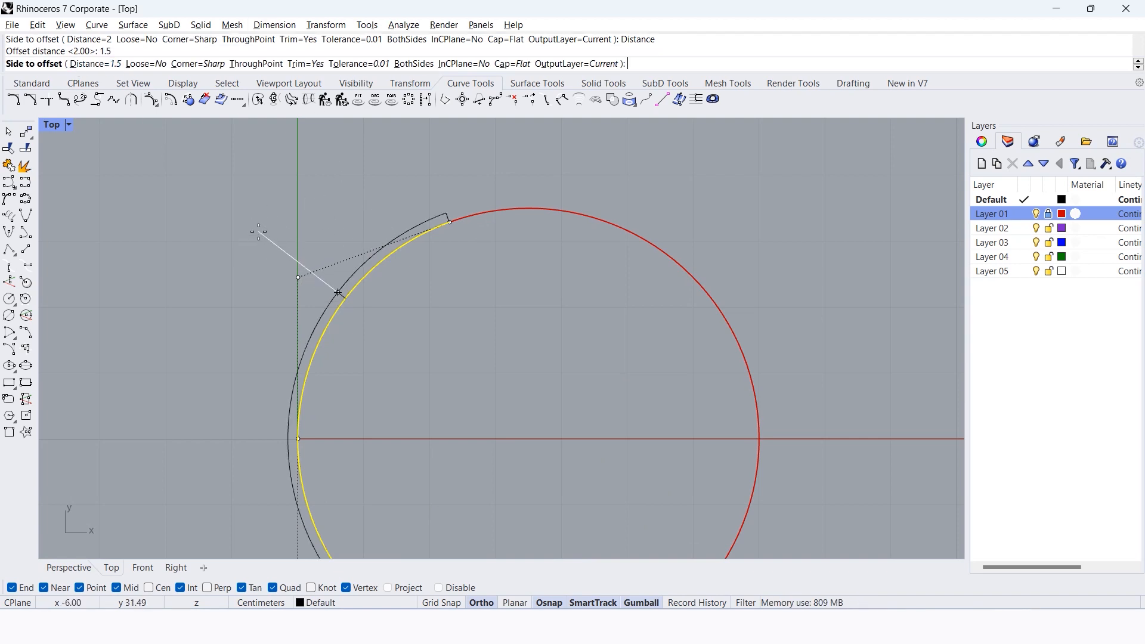
click(259, 231)
key(Escape)
Mirror the closed arc profile to the circle's right side across its vertical centre axis.
scroll(385, 214, down, 4)
click(404, 218)
text(Mirror)
key(Return)
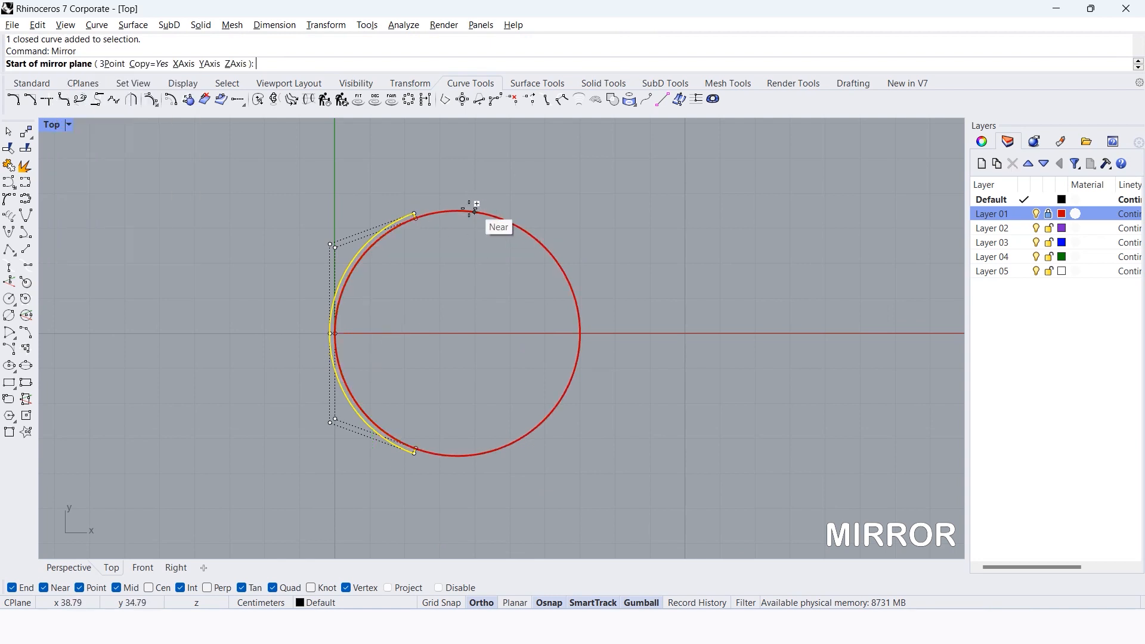
click(460, 212)
click(463, 272)
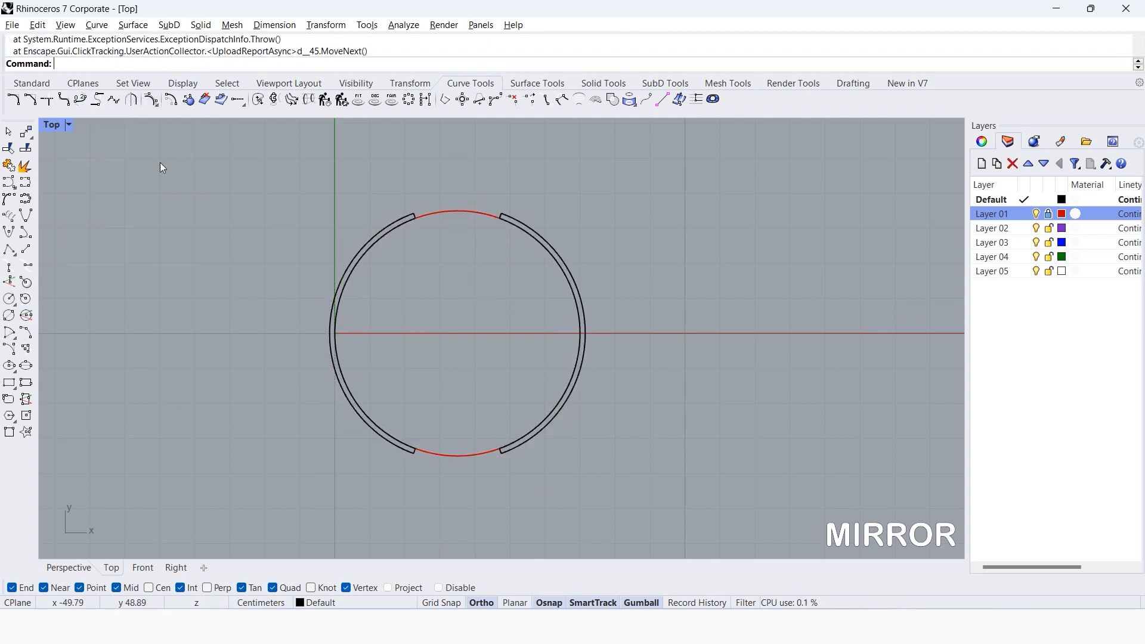
In the Perspective view, extrude both closed arc profiles 30 cm upward as solids.
click(67, 567)
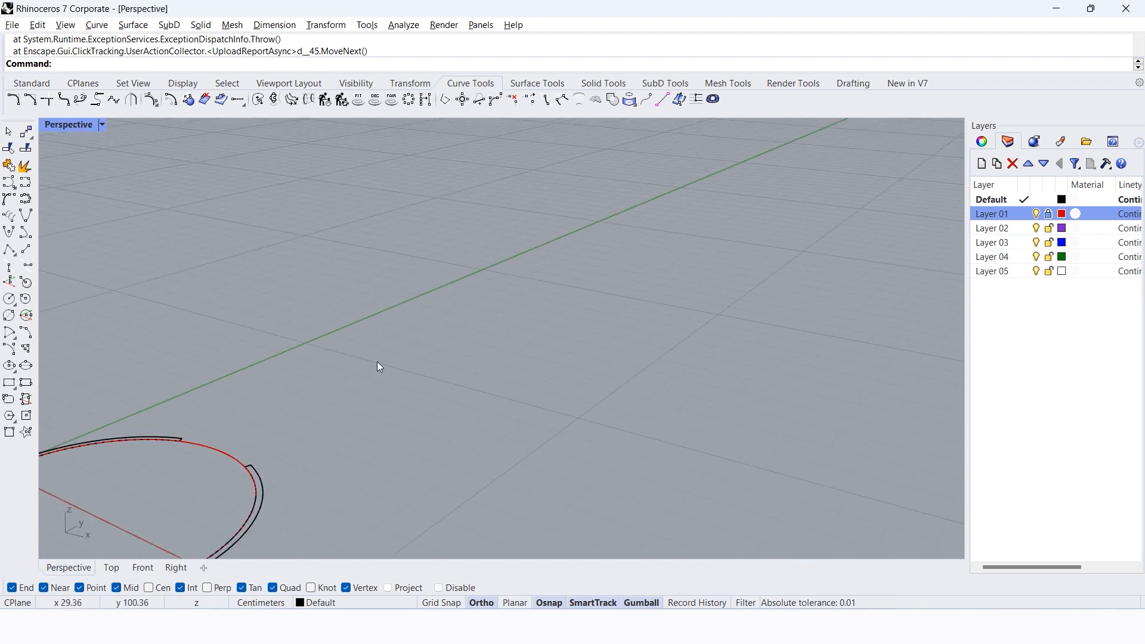
scroll(375, 363, down, 7)
scroll(190, 445, up, 11)
scroll(201, 419, down, 4)
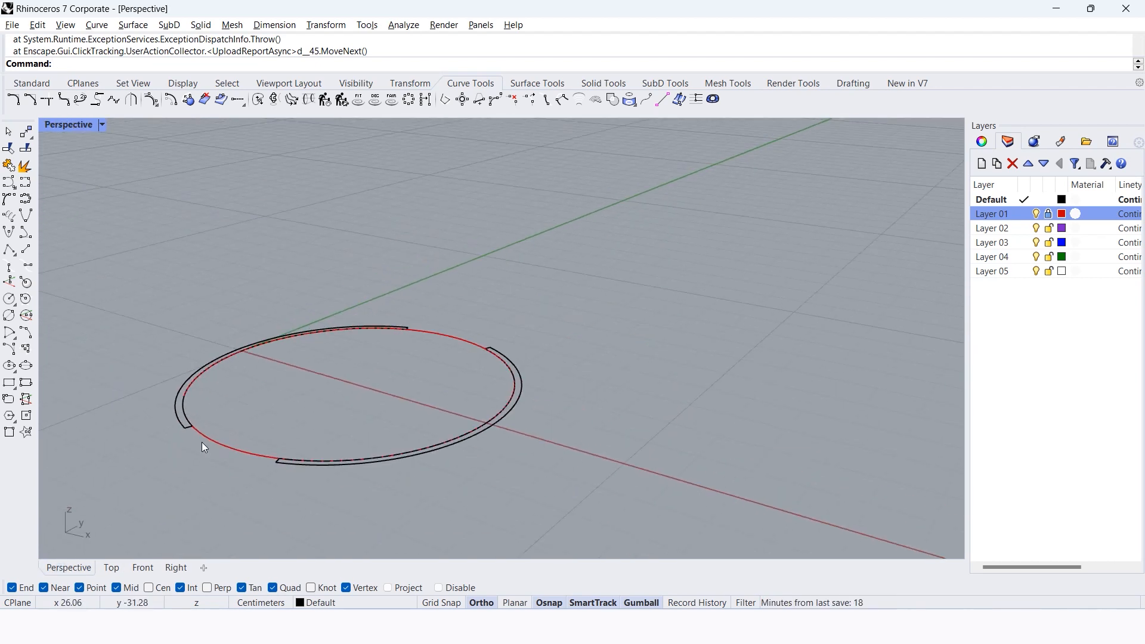
scroll(213, 427, up, 3)
click(203, 421)
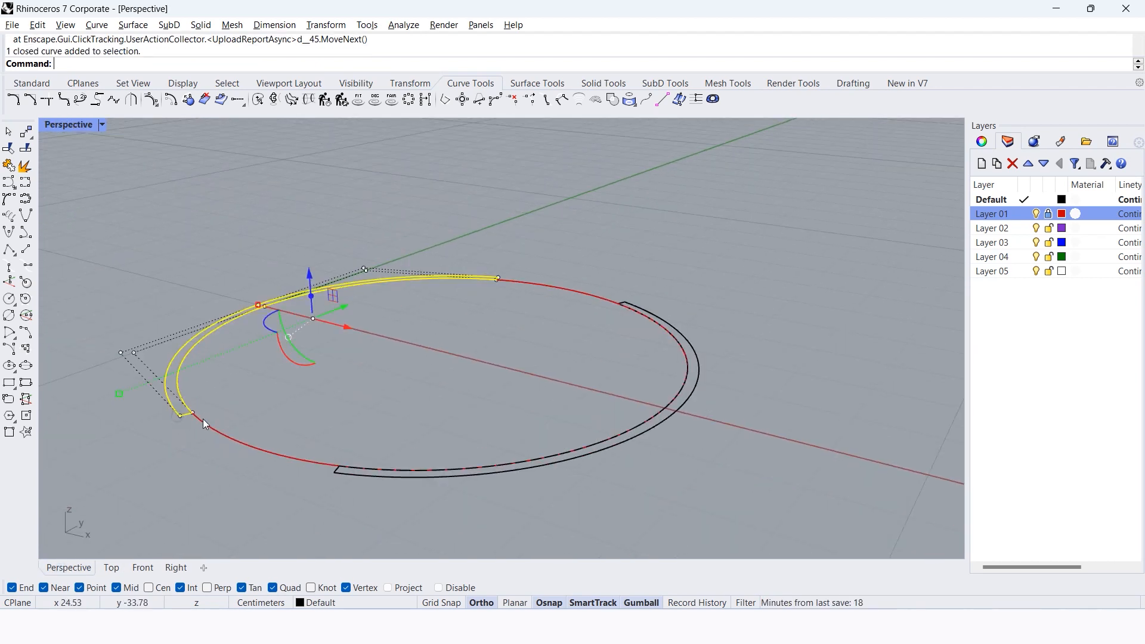
click(372, 479)
text(ExtrudeCrv)
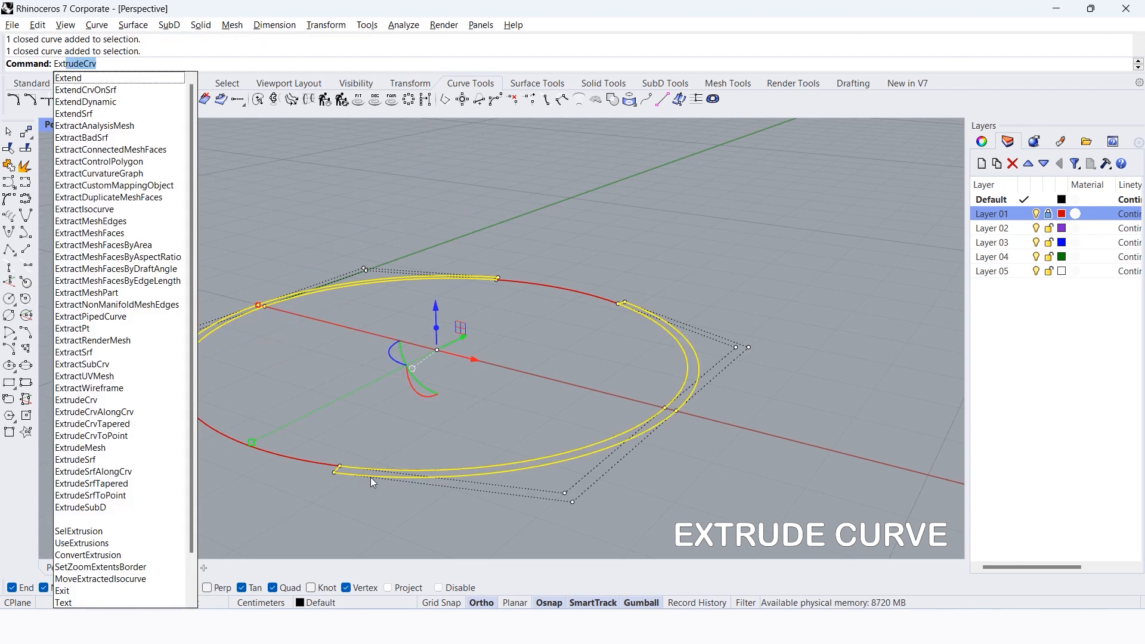
key(Return)
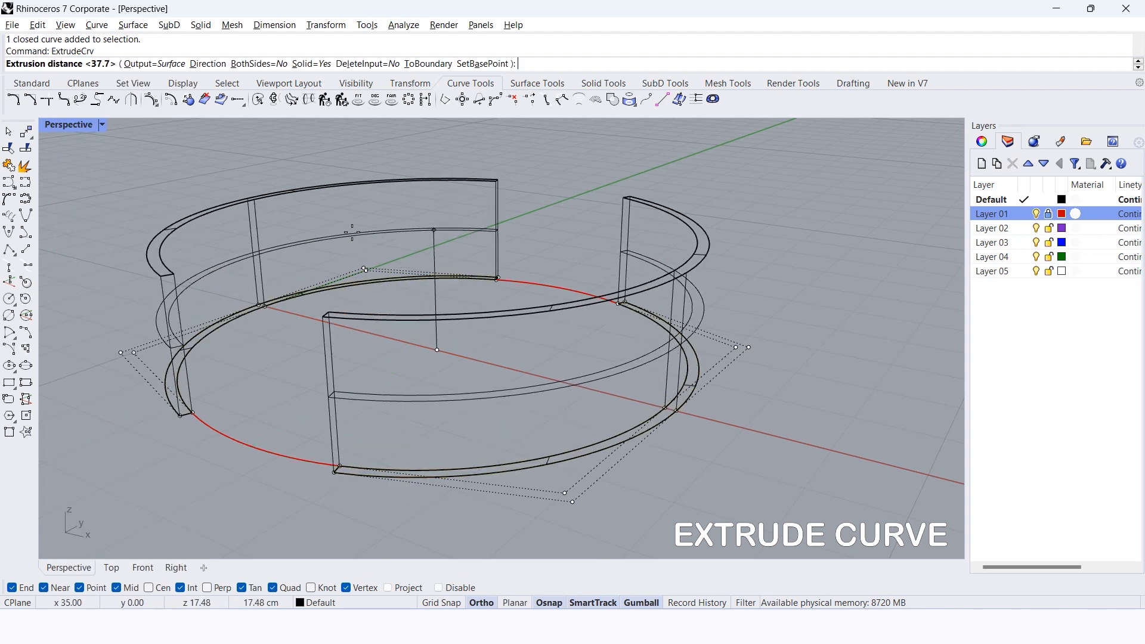
text(30)
key(Return)
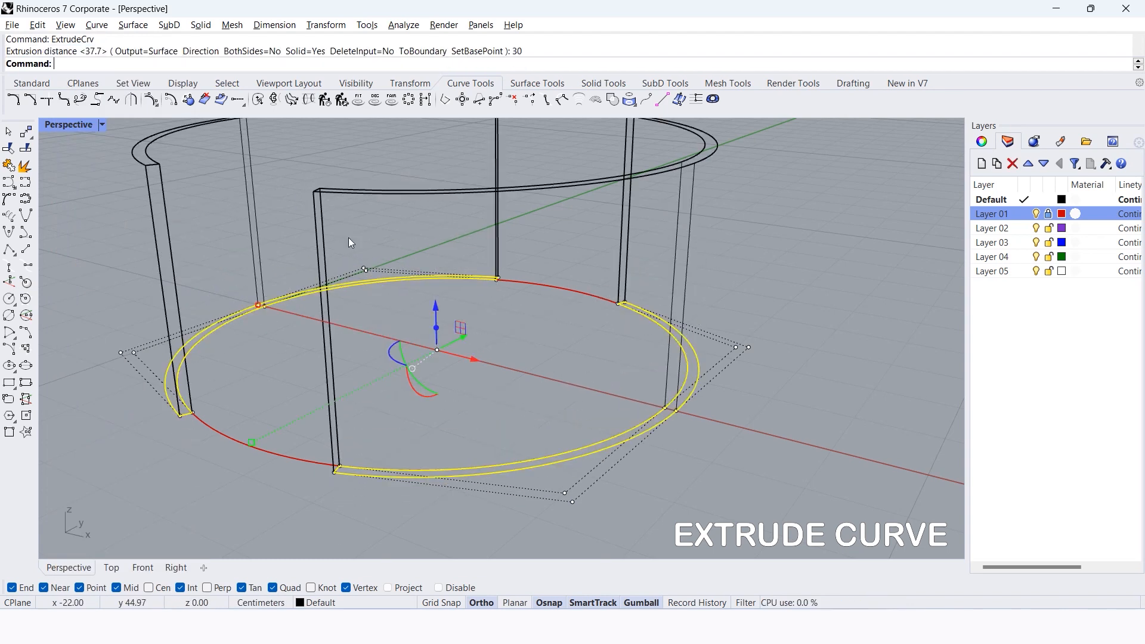
Show the Perspective view in Shaded display mode and make Layer 01 the current layer.
click(103, 124)
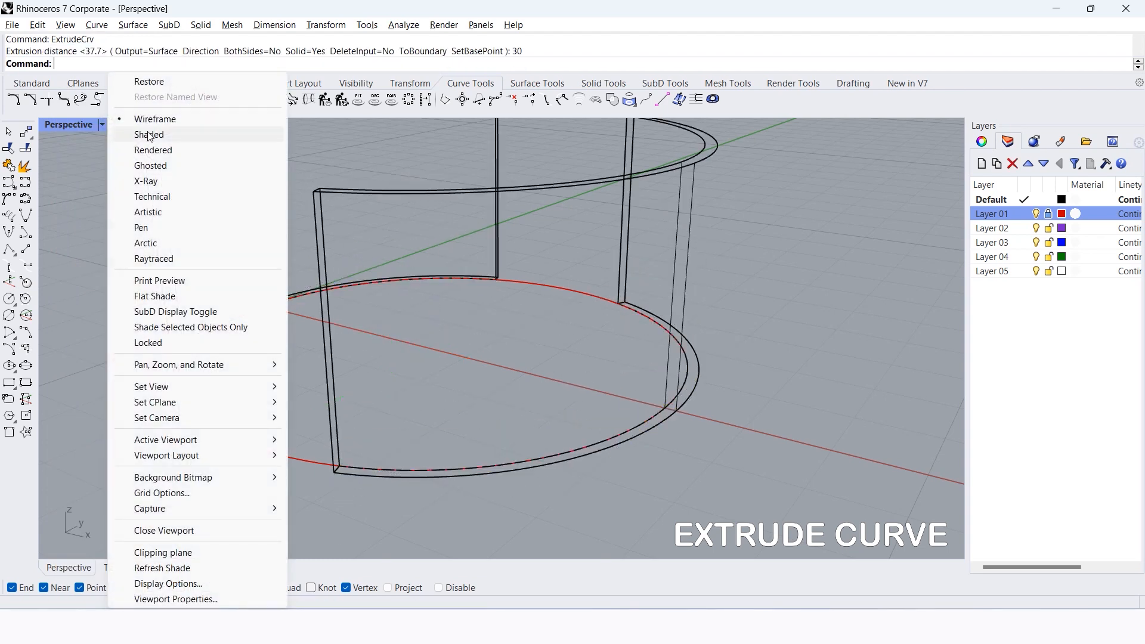
click(150, 135)
scroll(358, 382, down, 5)
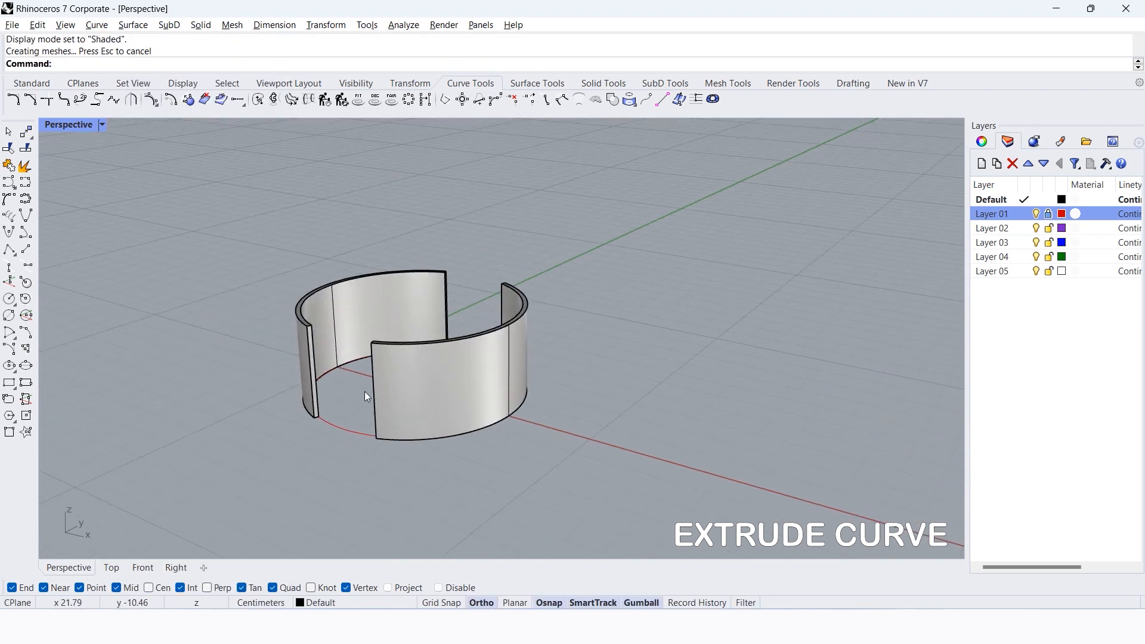
click(1026, 215)
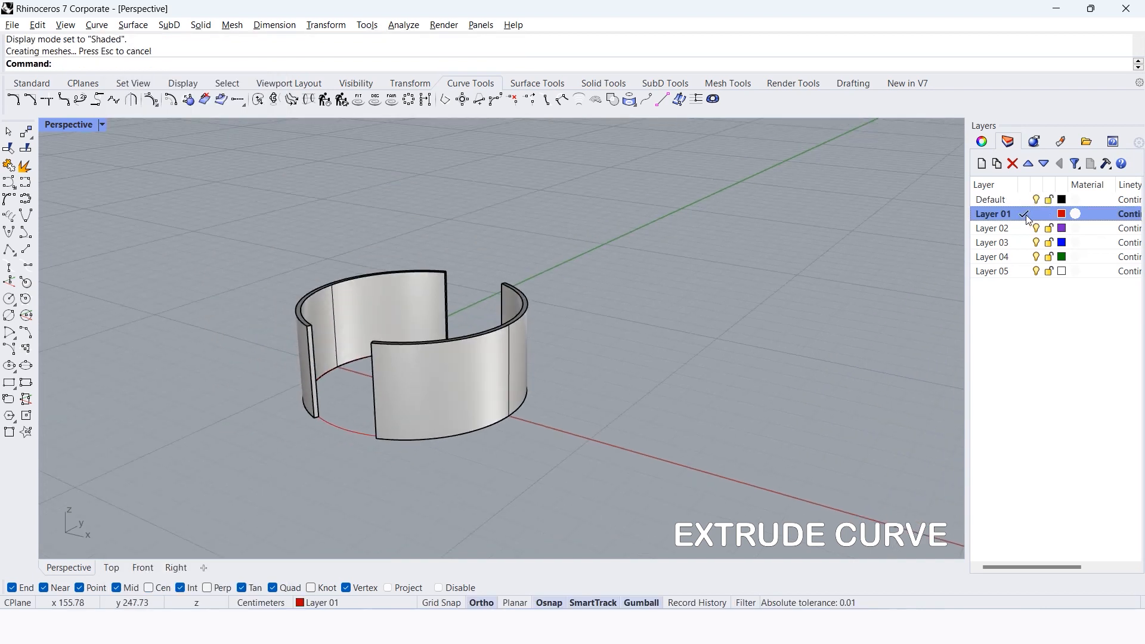
Extrude the base guide circle 3 cm upward as a solid disc with ExtrudeCrv.
scroll(358, 430, up, 3)
click(347, 442)
scroll(348, 442, up, 2)
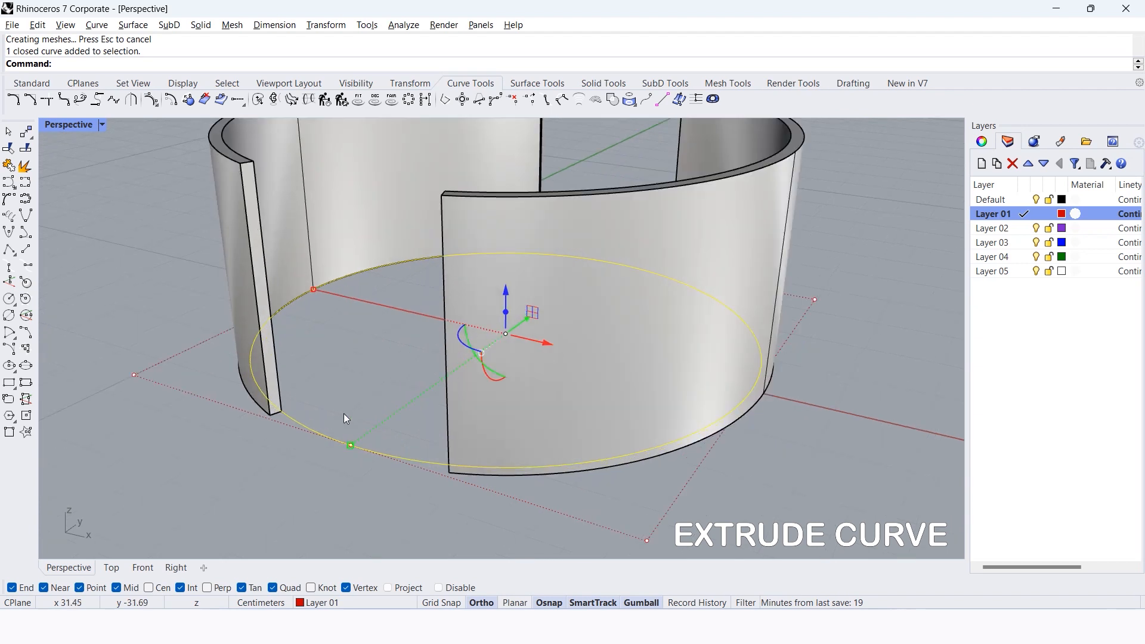
scroll(374, 361, down, 3)
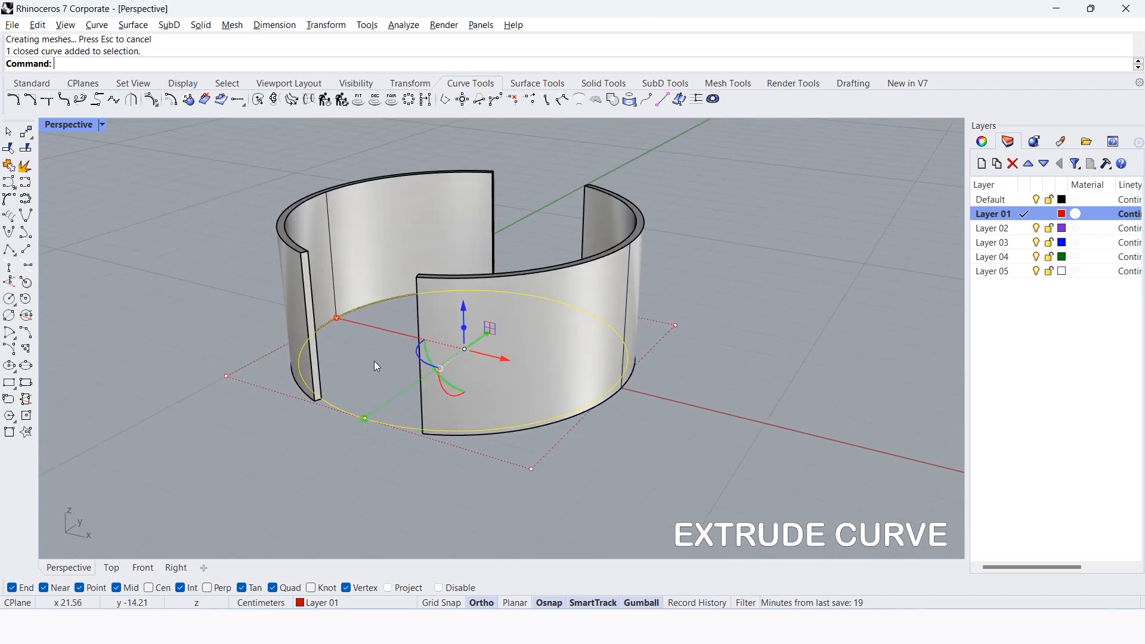
scroll(374, 361, up, 3)
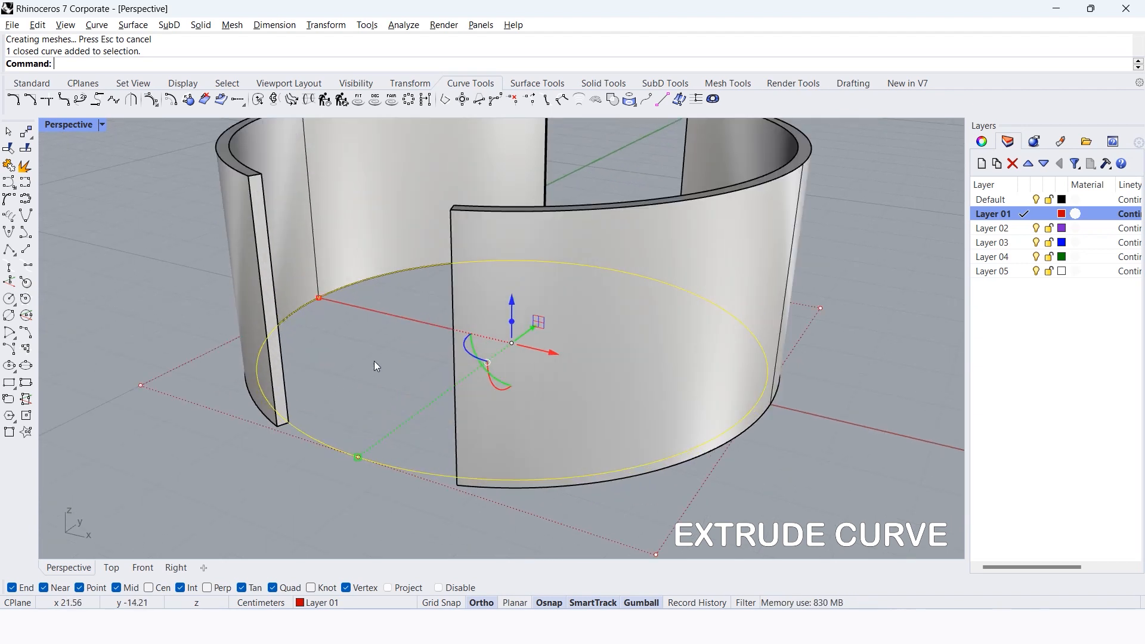
text(E)
text(xtrudeCrv)
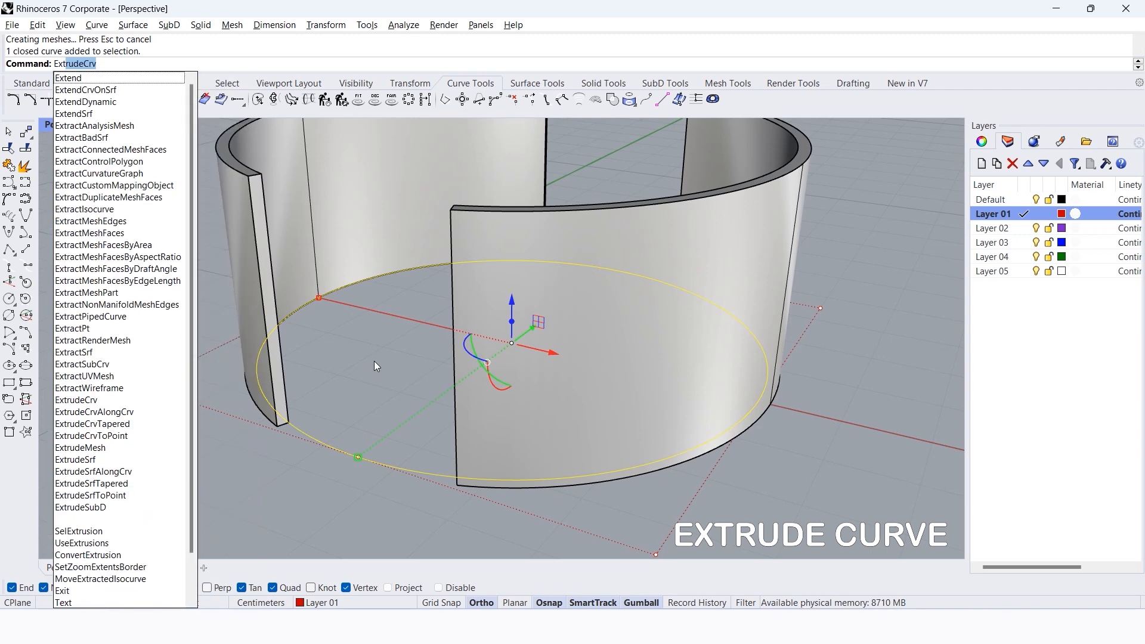
key(Return)
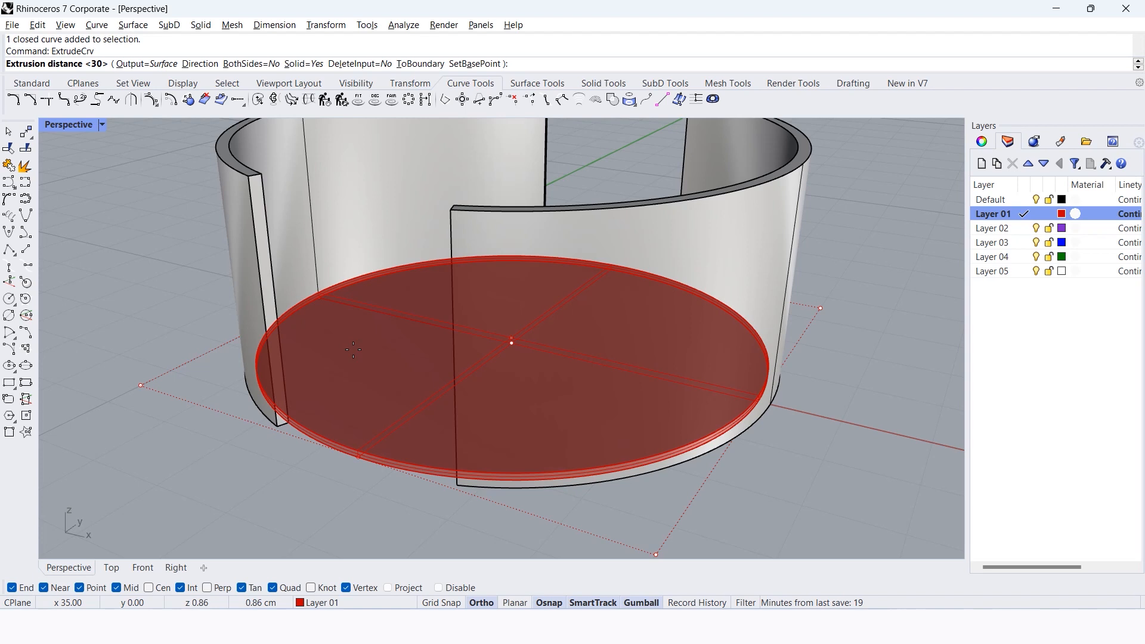
text(4)
key(BackSpace)
text(3)
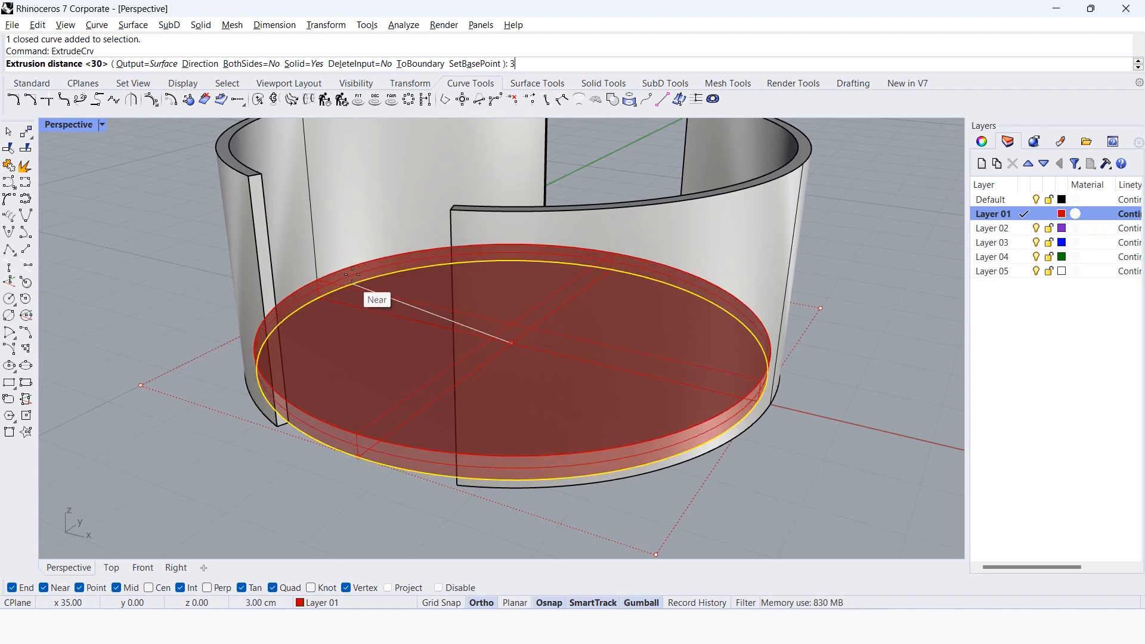
key(Return)
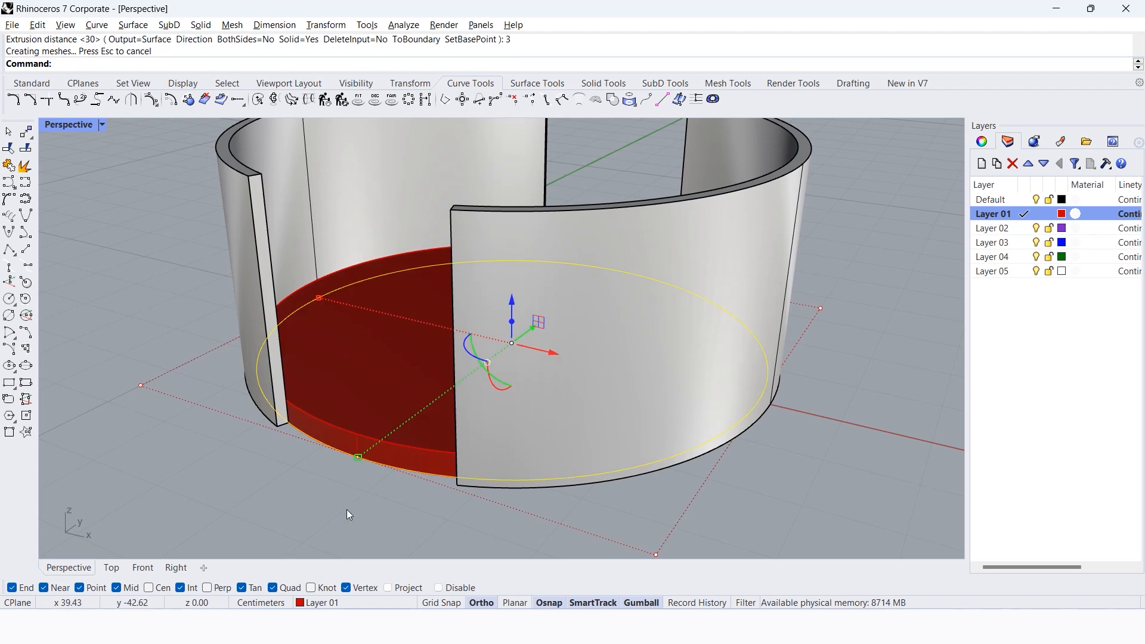
Move the solid disc 28 cm up along the vertical axis and switch to the Front view.
click(511, 289)
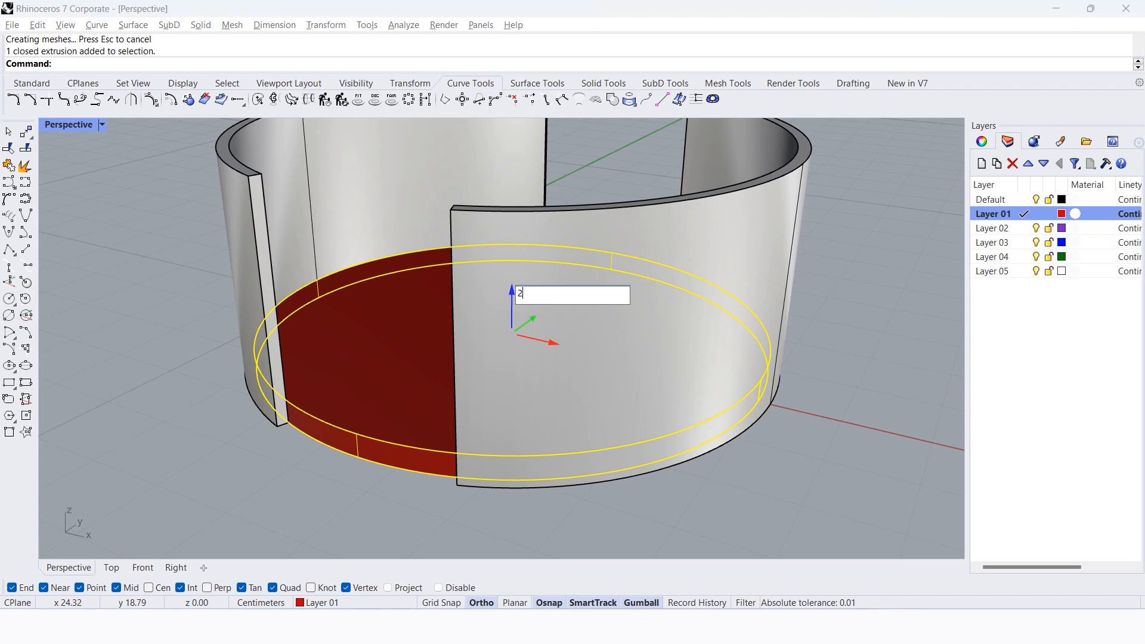
key(Return)
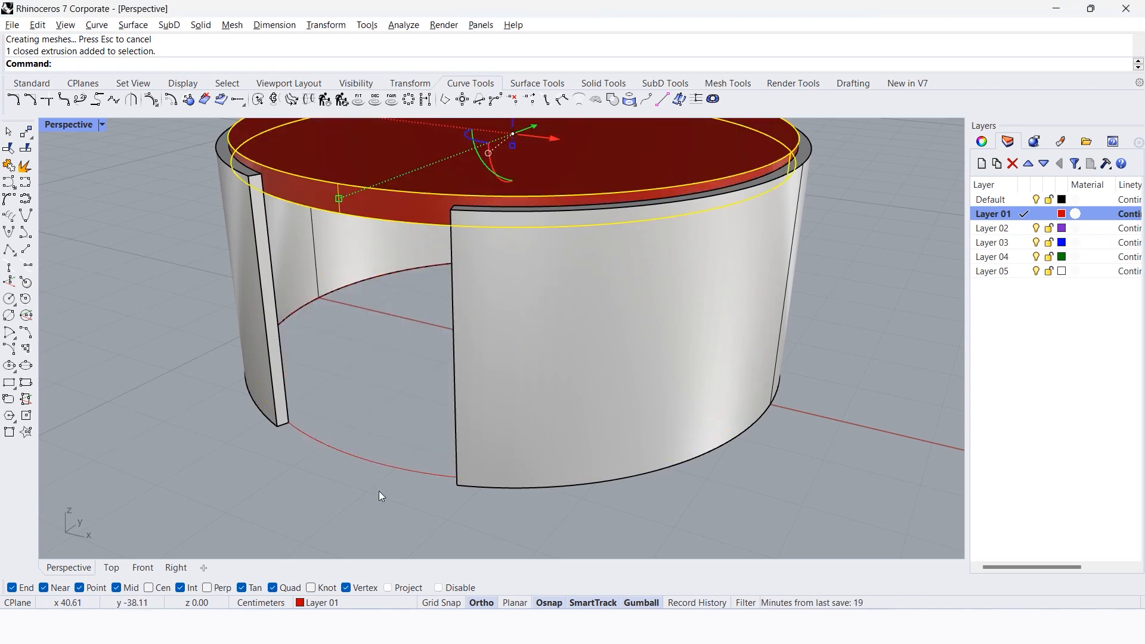
click(143, 568)
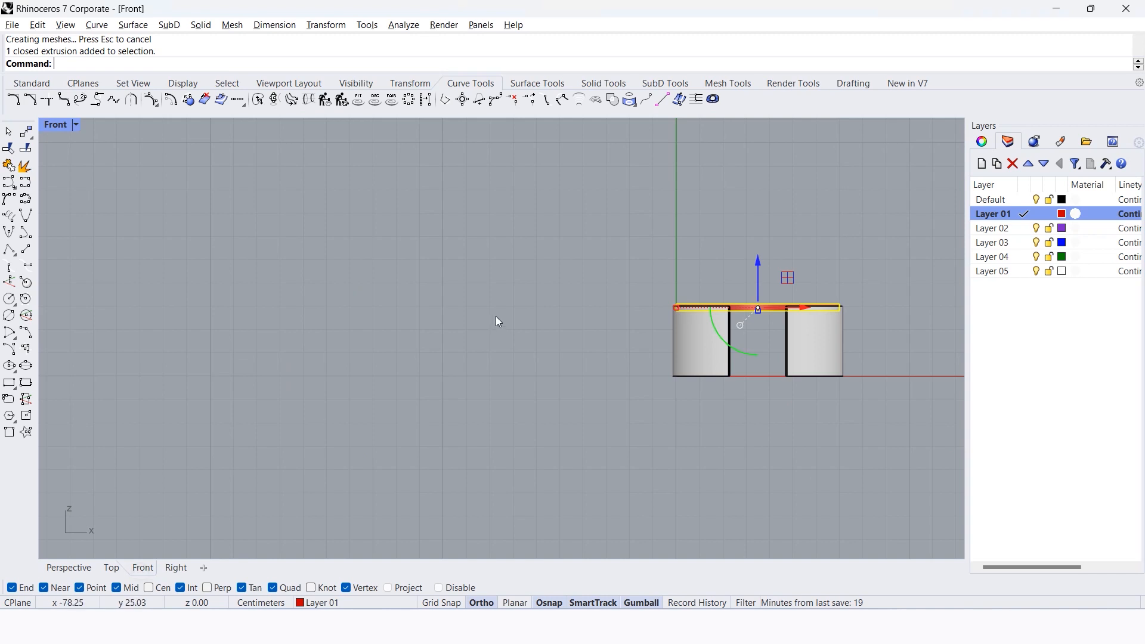
Lower the disc 4 cm in the Front view so it sits below the walls' upper rim.
scroll(548, 277, up, 3)
click(545, 396)
click(473, 268)
click(500, 226)
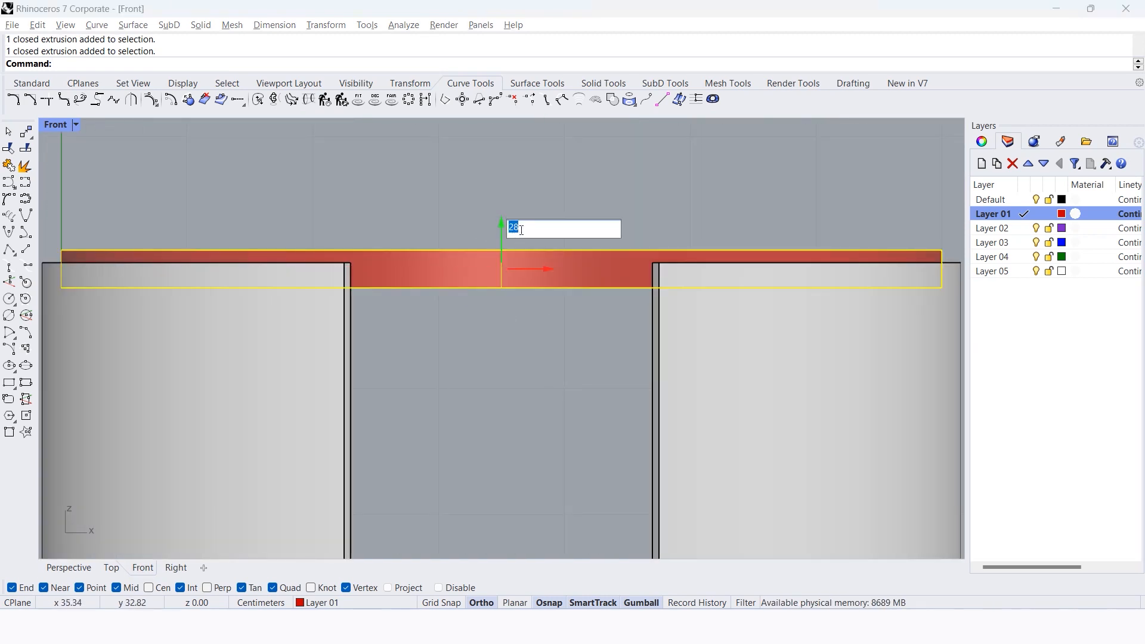
text(-)
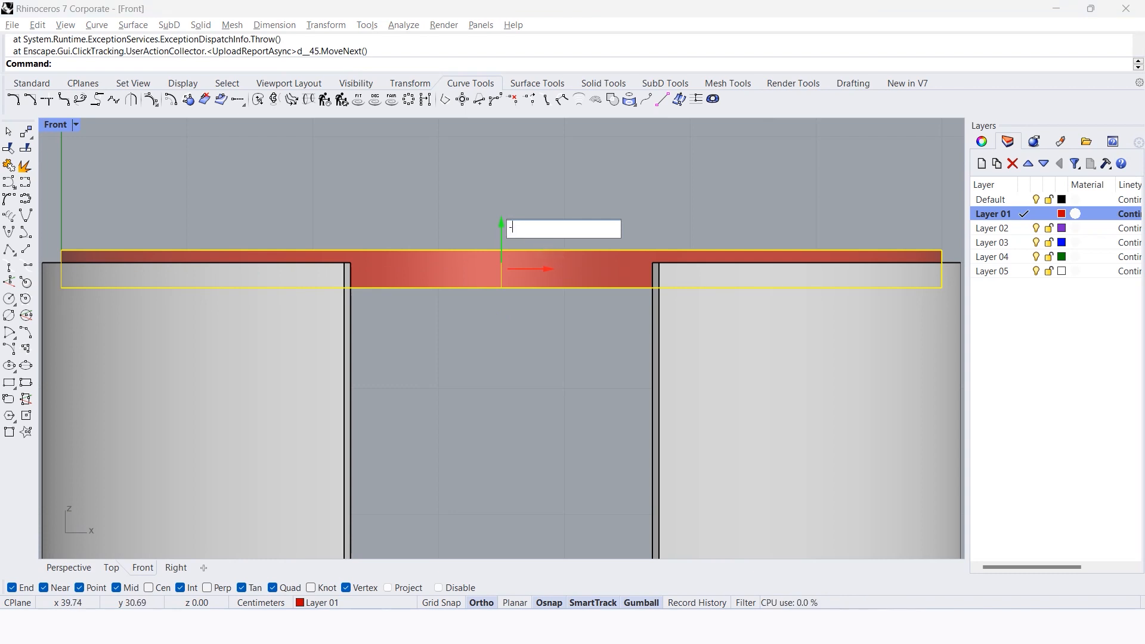
text(4)
key(Return)
scroll(336, 299, down, 3)
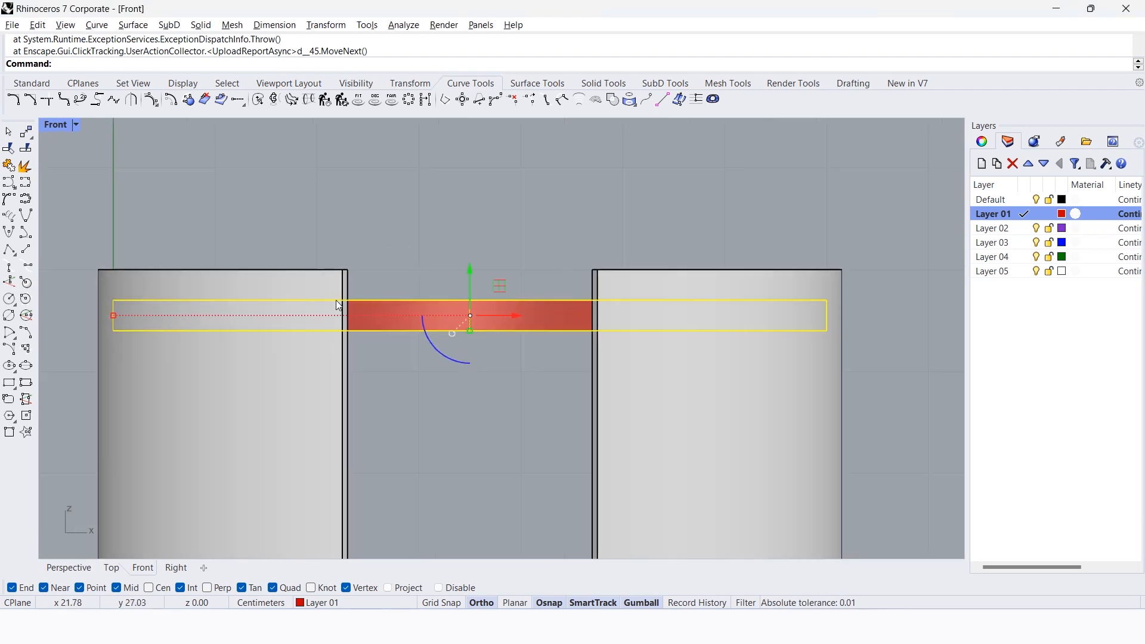
click(438, 227)
In the Perspective view, select all curves with SelCrv and hide them.
click(80, 570)
scroll(373, 358, down, 5)
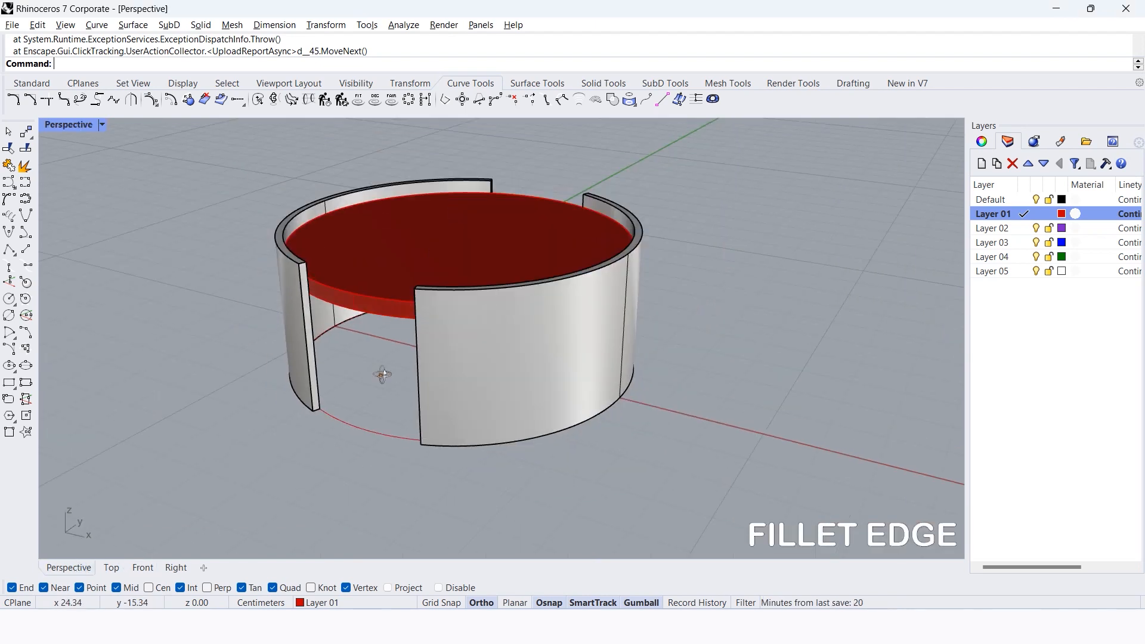
right_drag(383, 374, 417, 354)
click(393, 436)
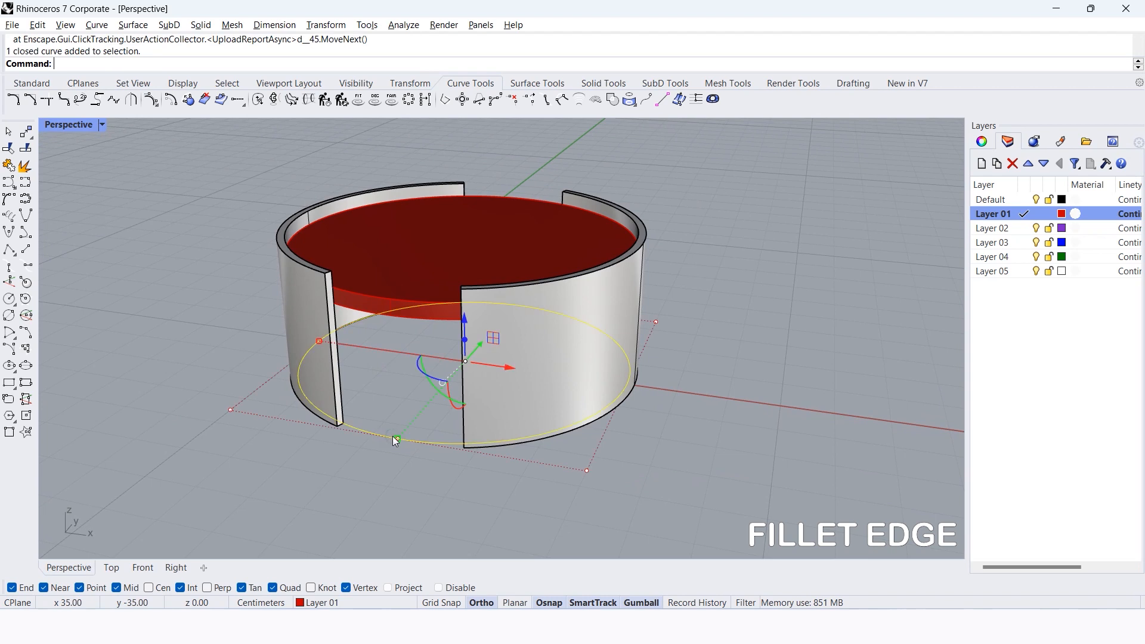
click(385, 484)
text(SelAll)
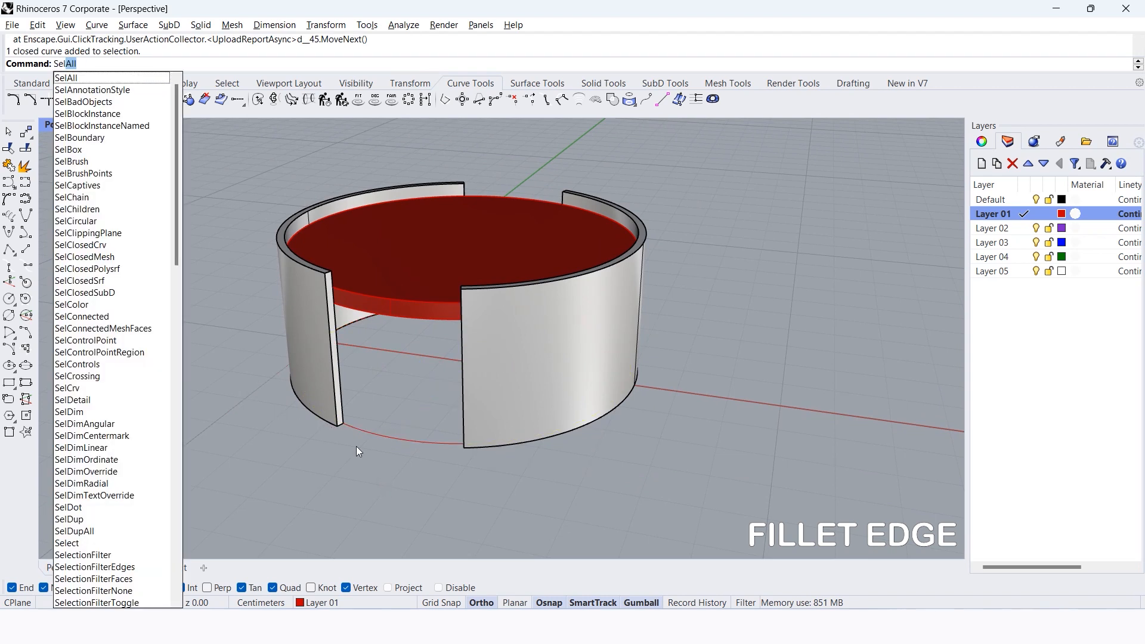
click(99, 388)
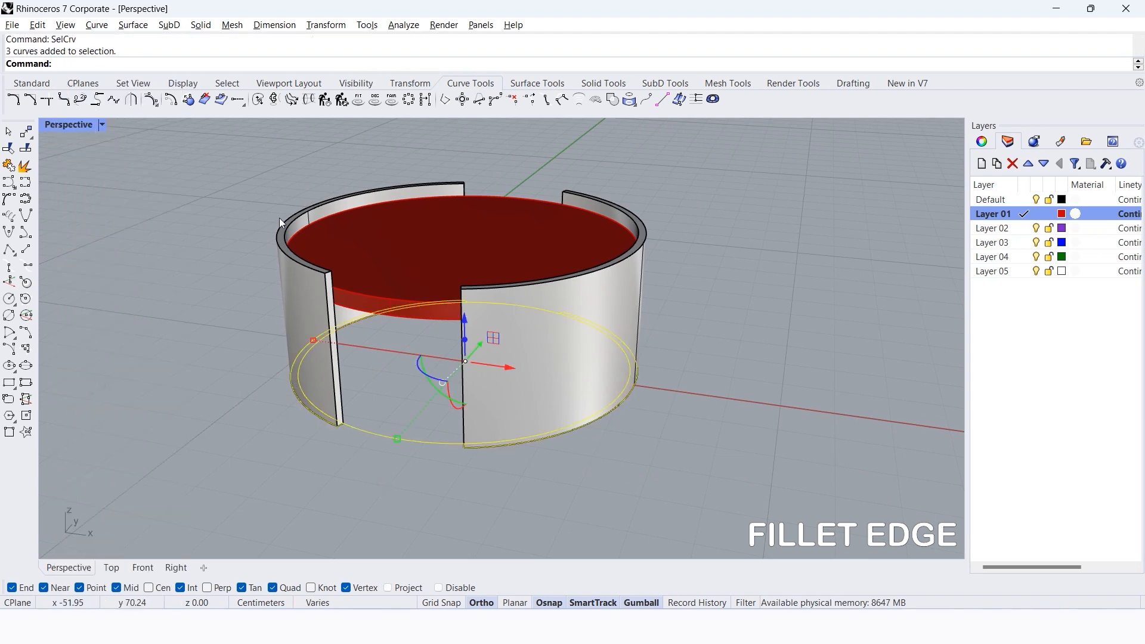
click(353, 83)
click(336, 97)
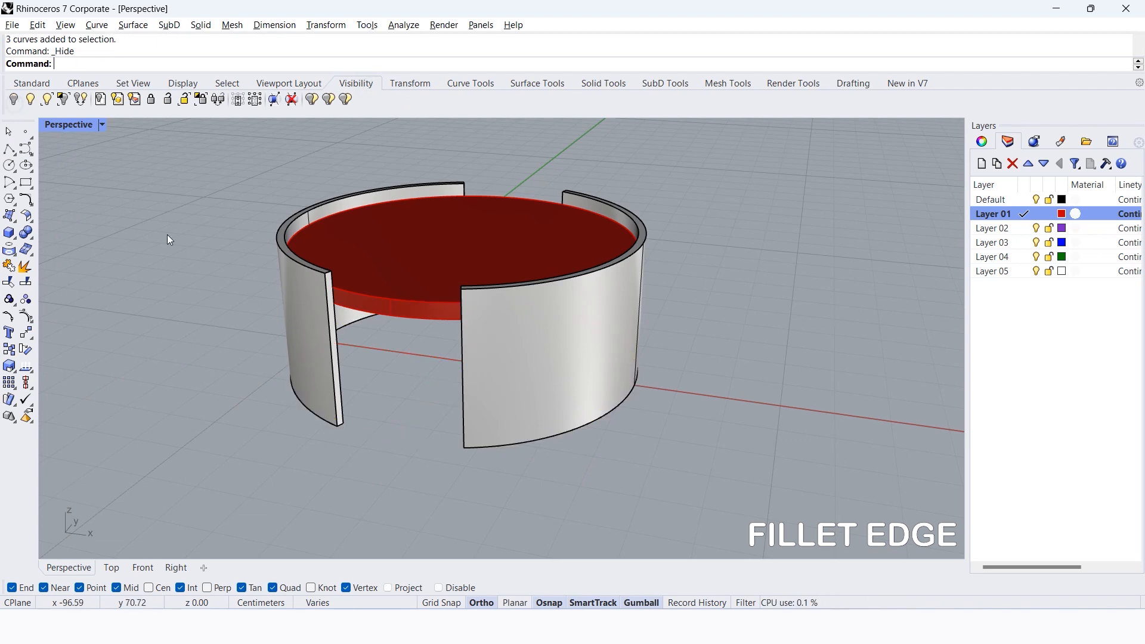
Fillet all edges of both curved walls and the disc with a 0.15 cm radius using FilletEdge.
text(F)
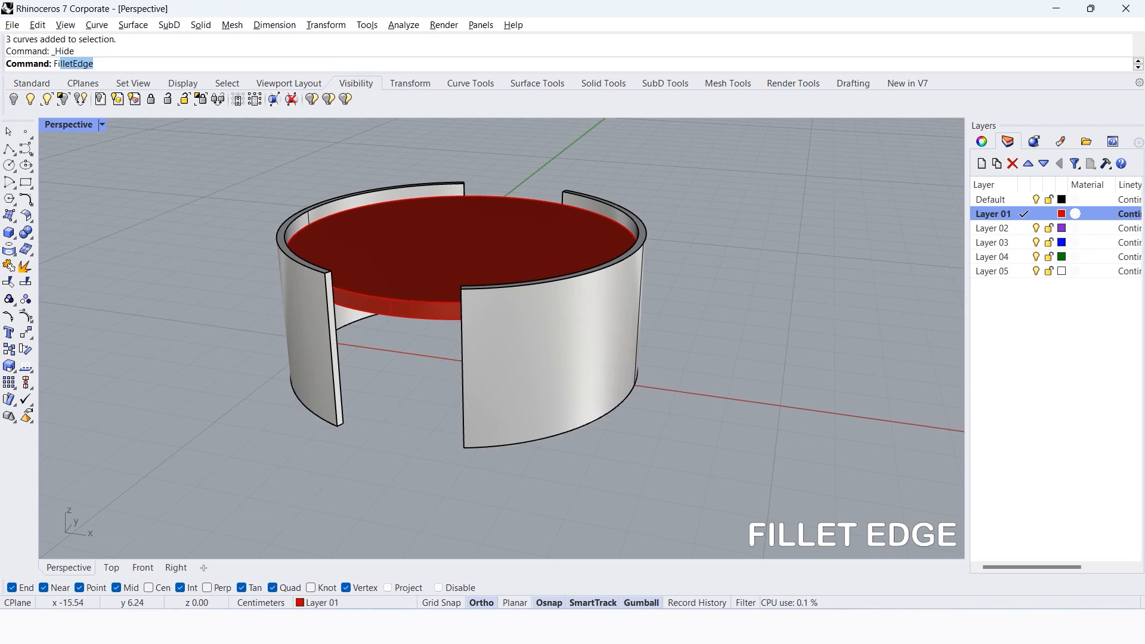
text(i)
key(Return)
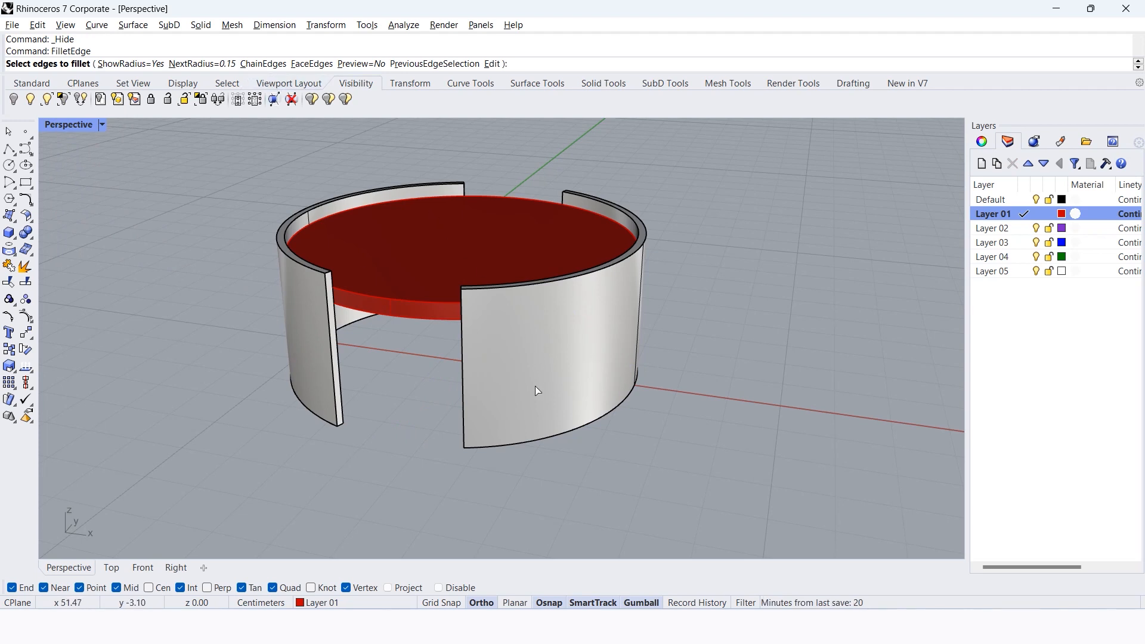
scroll(538, 384, down, 2)
drag(753, 184, 205, 488)
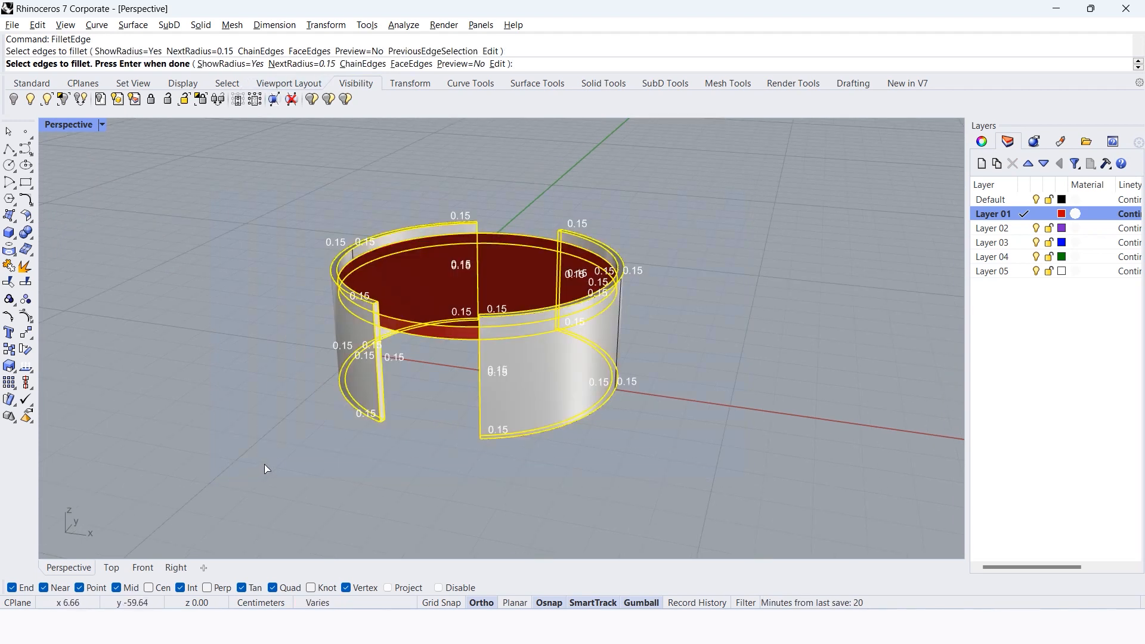
key(Return)
key(Return)
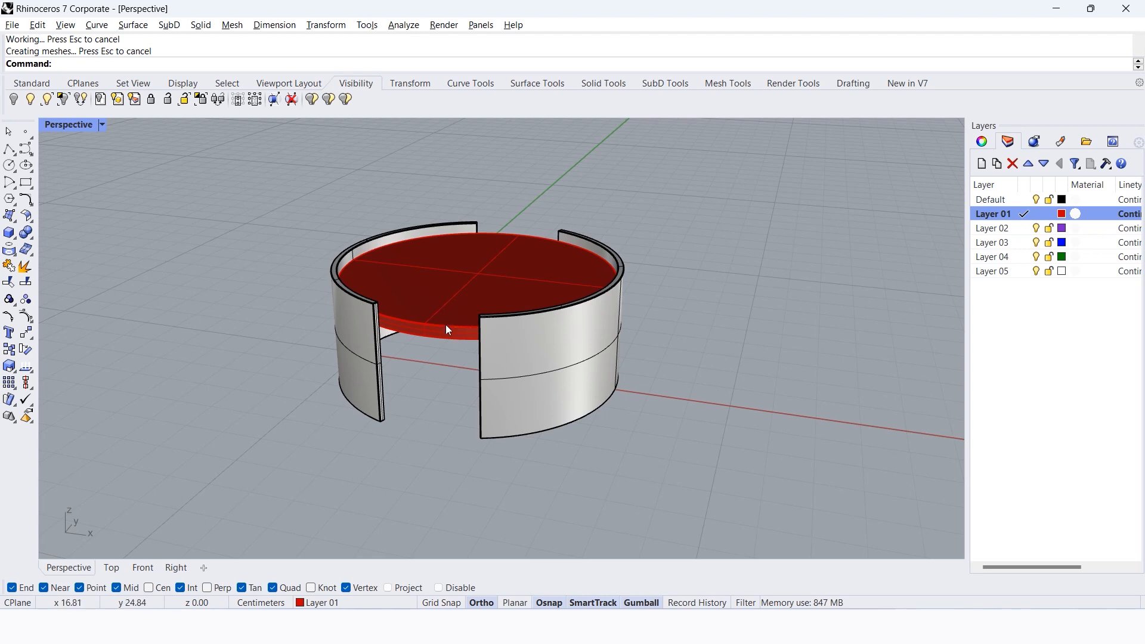
Set the Perspective view's display mode to Rendered and view the whole table model.
scroll(369, 310, up, 8)
click(103, 125)
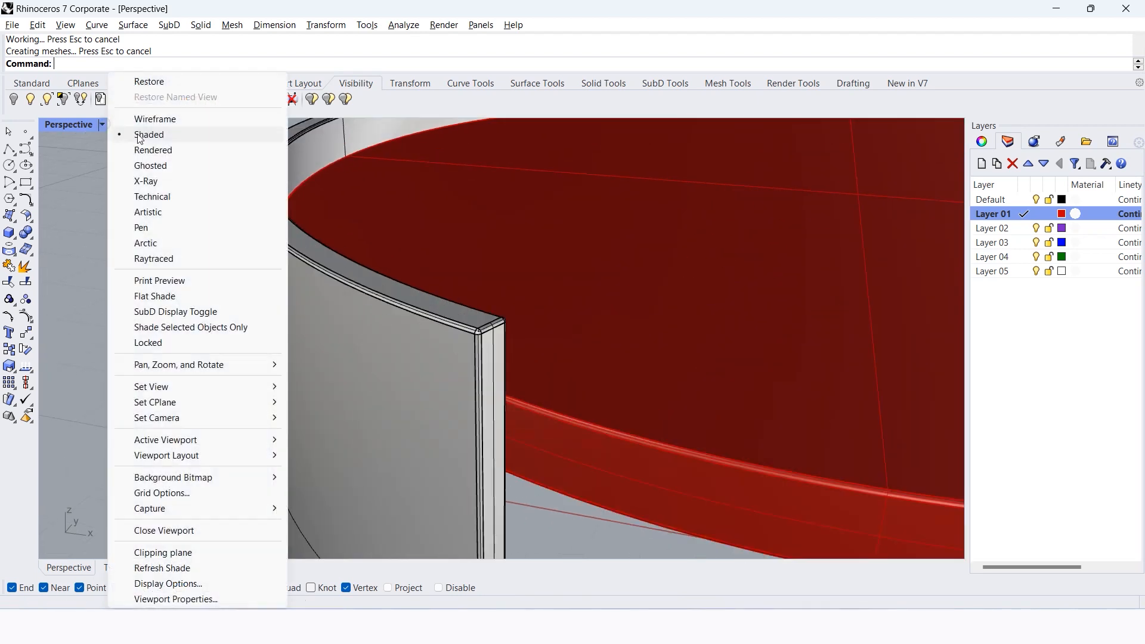
click(149, 151)
scroll(382, 357, down, 8)
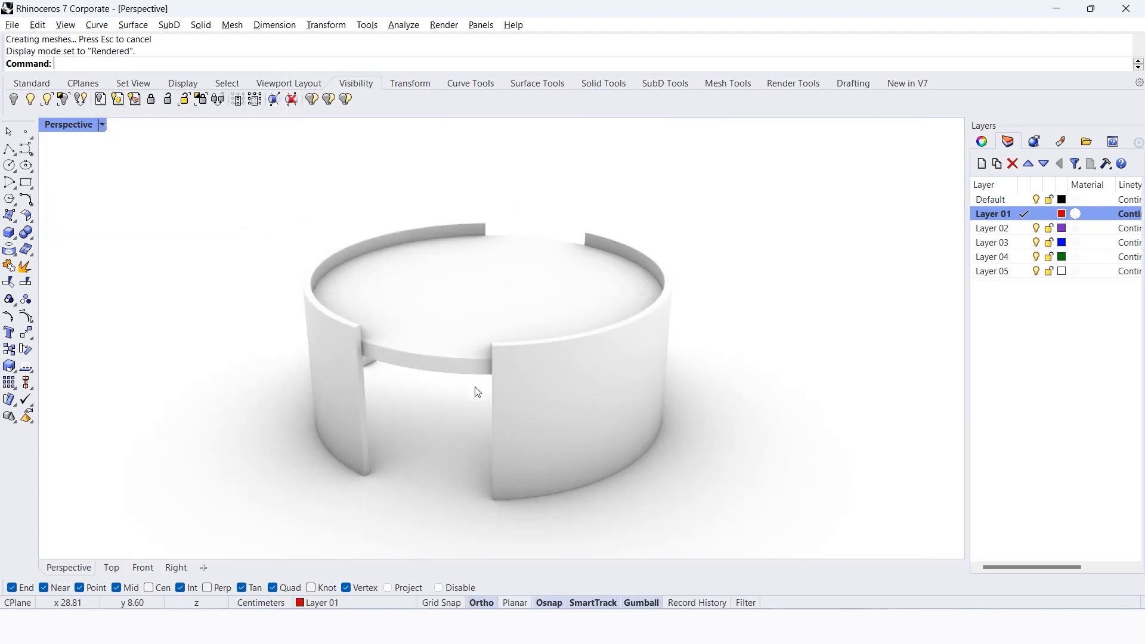
scroll(508, 344, up, 4)
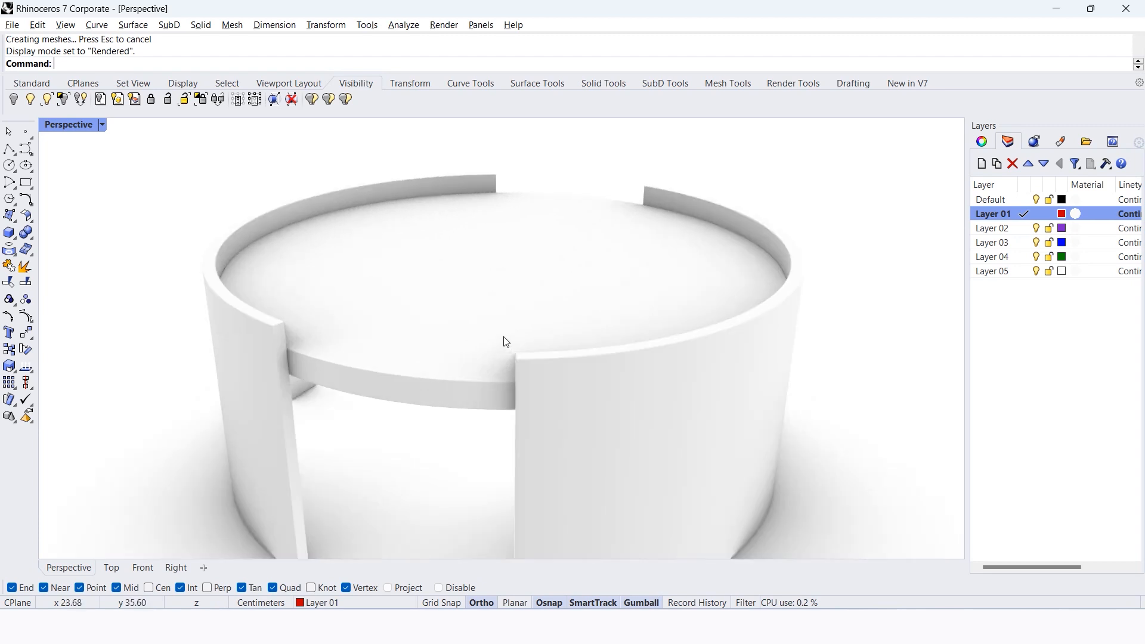
Change Layer 01's material type to Plastic with 74% transparency.
click(497, 336)
click(1075, 214)
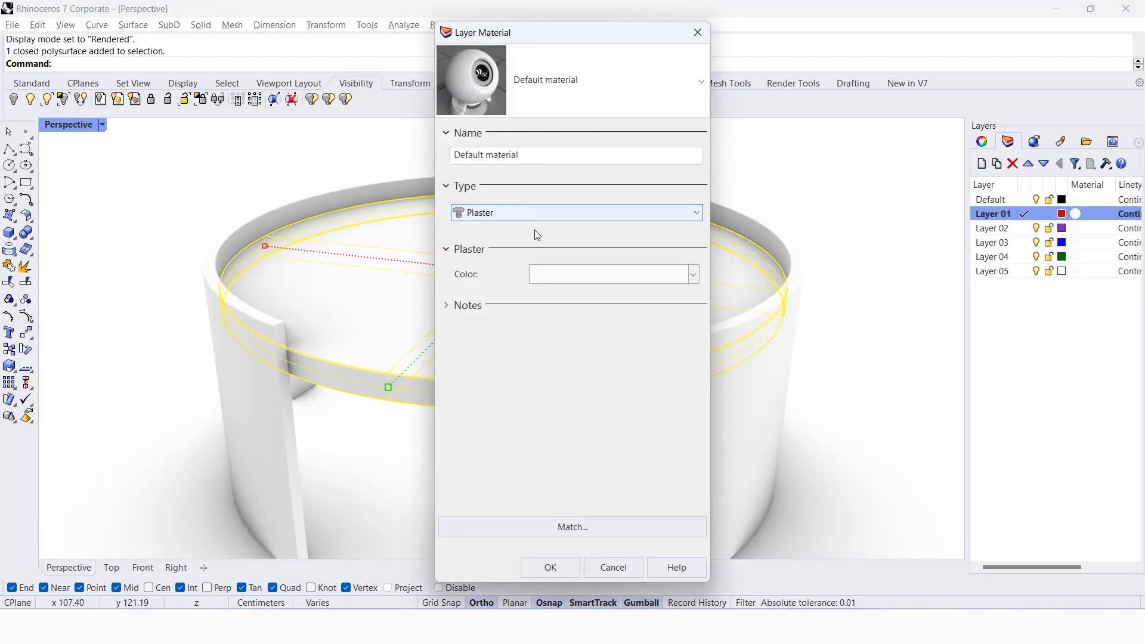
click(533, 214)
click(507, 362)
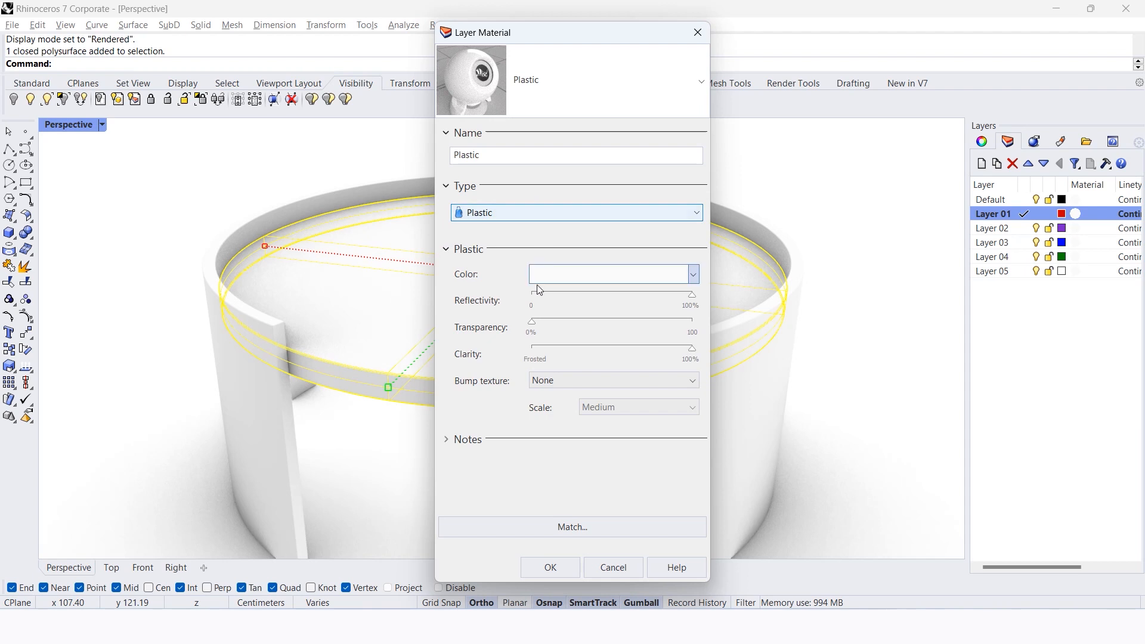
drag(531, 320, 645, 325)
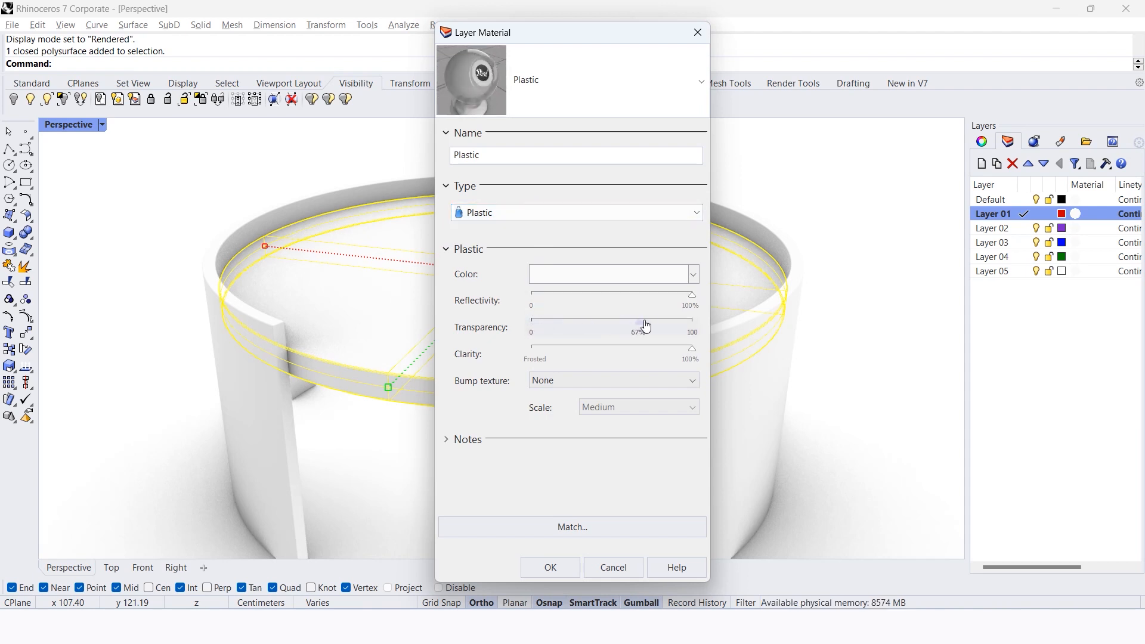
Set the color of Layer 01's Plastic material to Turquoise from the custom color list.
click(664, 276)
click(721, 292)
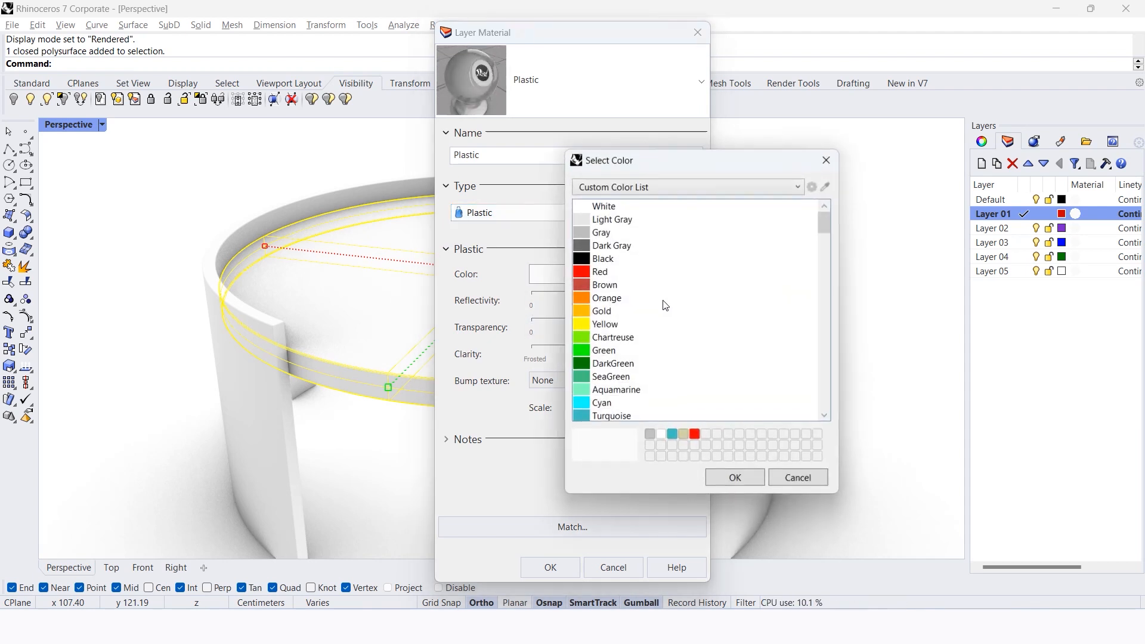
scroll(617, 367, down, 1)
click(611, 377)
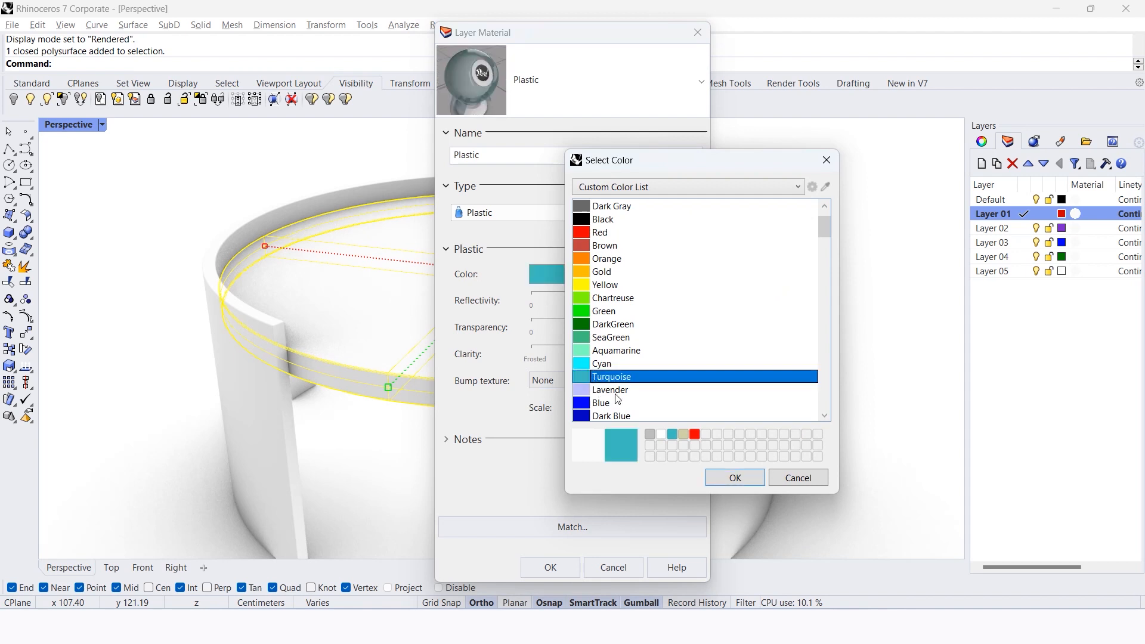
click(734, 478)
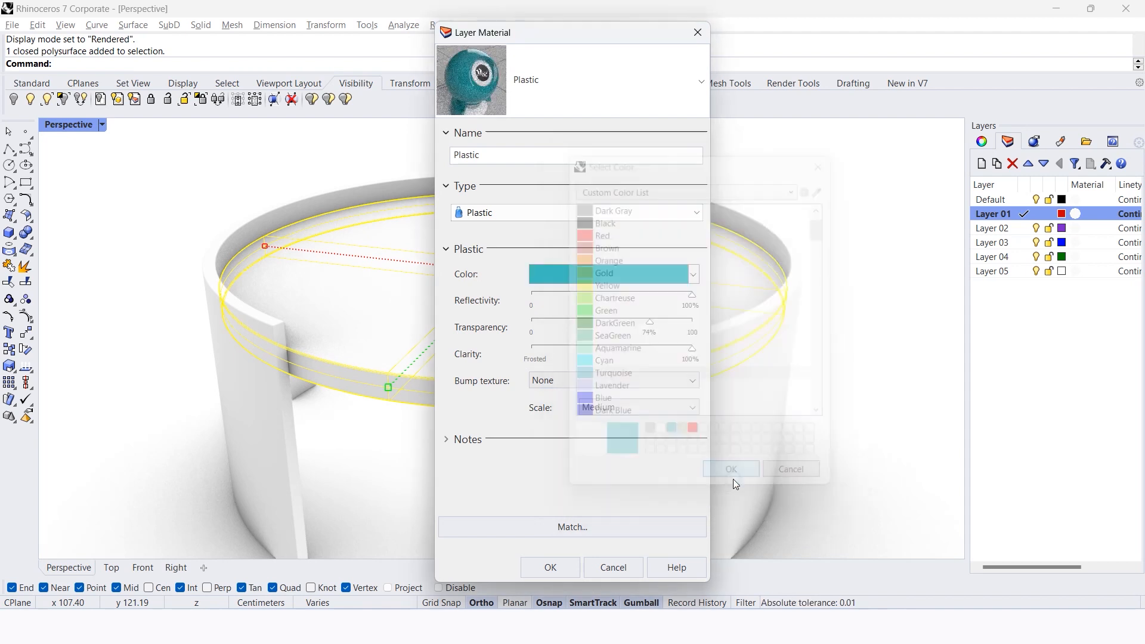
Give Layer 01's Plastic material 90% reflectivity, the Lavender color and 72% transparency, and apply the material.
drag(691, 294, 677, 294)
click(694, 275)
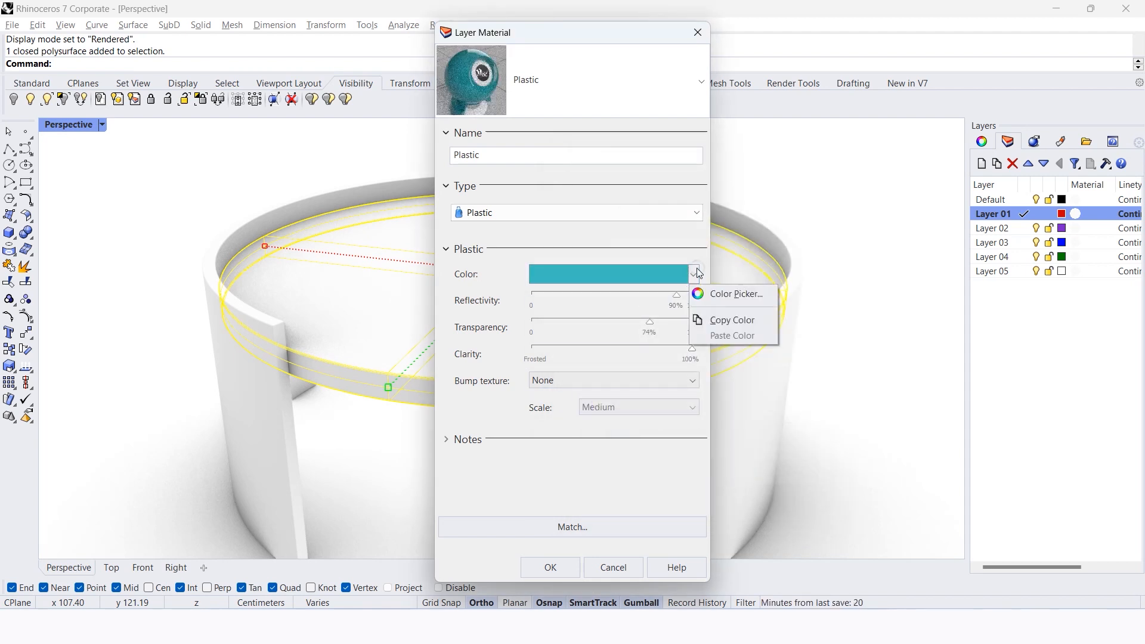
click(704, 292)
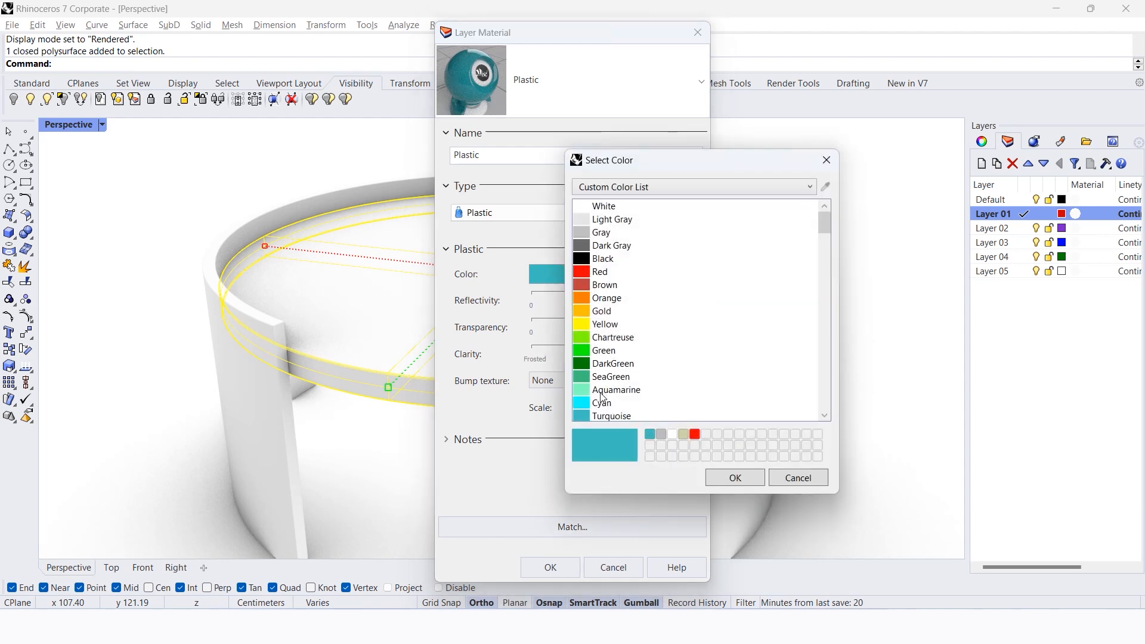
scroll(602, 397, down, 1)
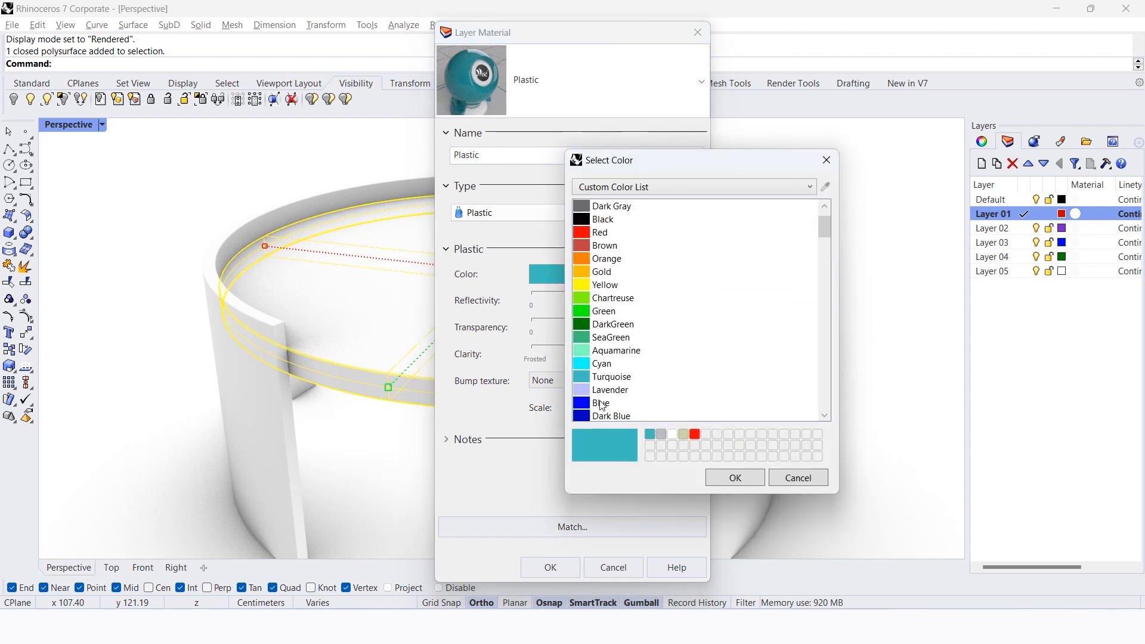
scroll(604, 403, down, 2)
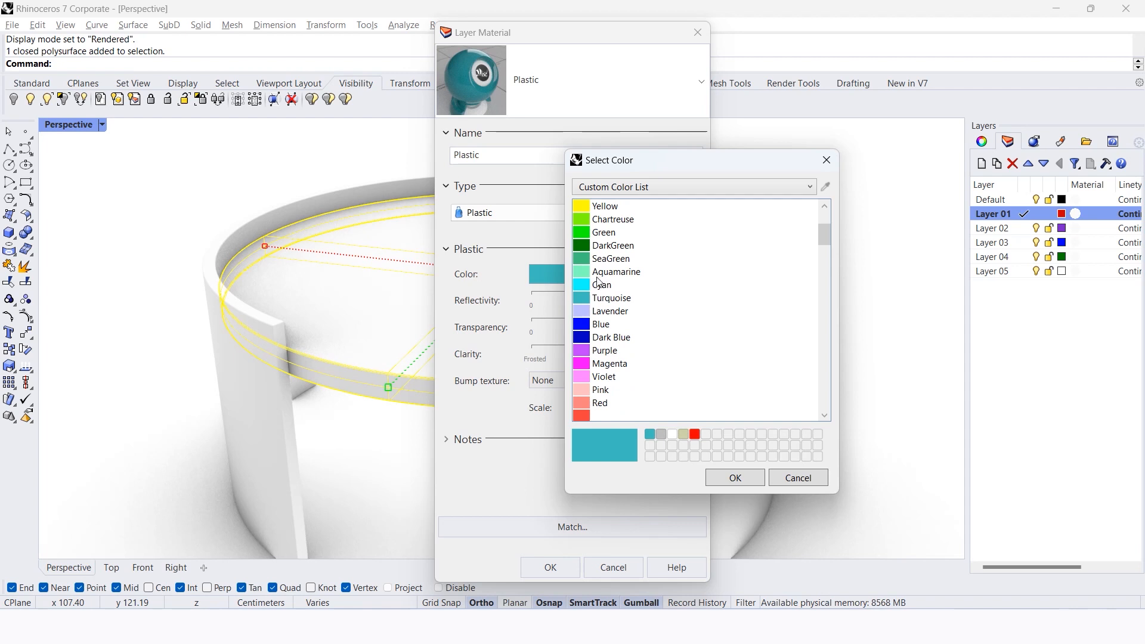
scroll(604, 365, up, 1)
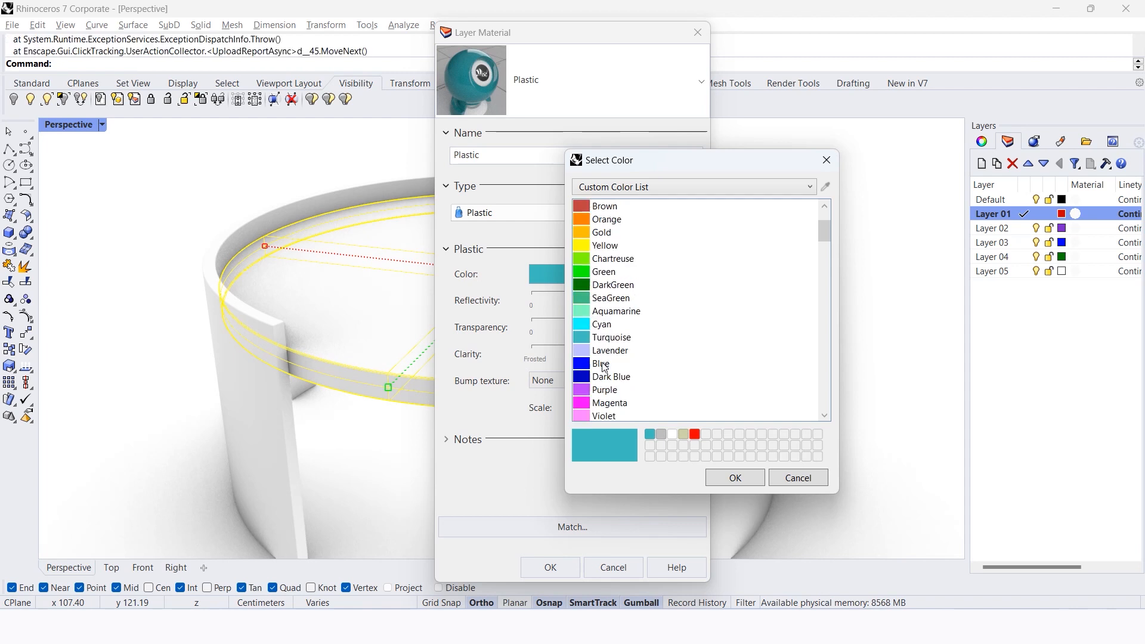
click(603, 352)
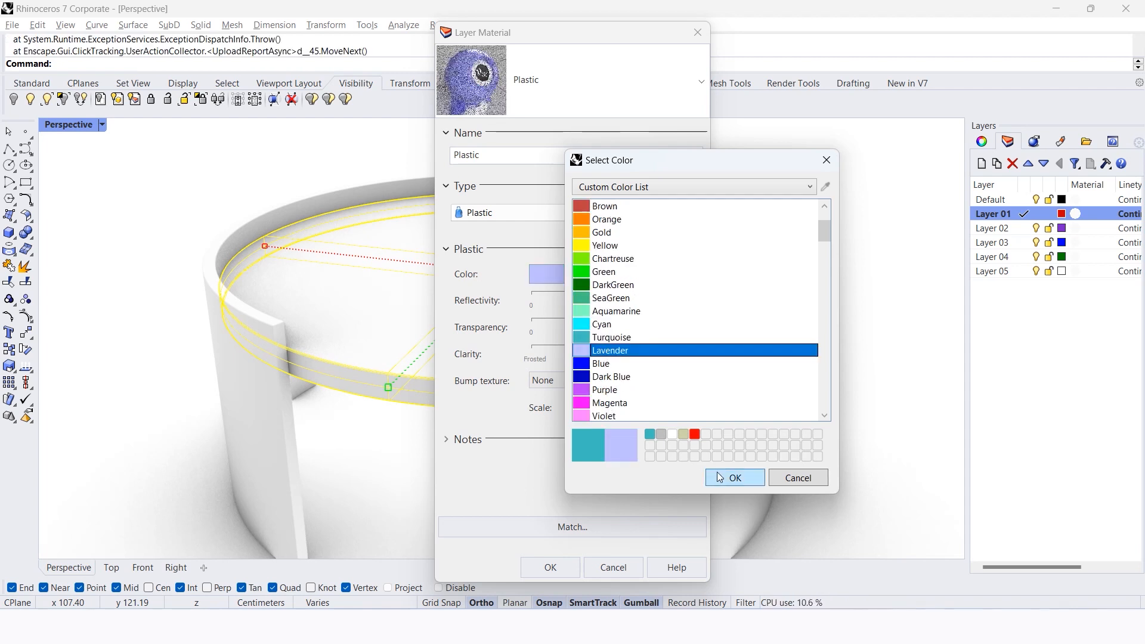
click(727, 474)
mouse_move(649, 324)
mouse_down()
mouse_move(600, 327)
mouse_move(698, 327)
mouse_move(647, 328)
mouse_up()
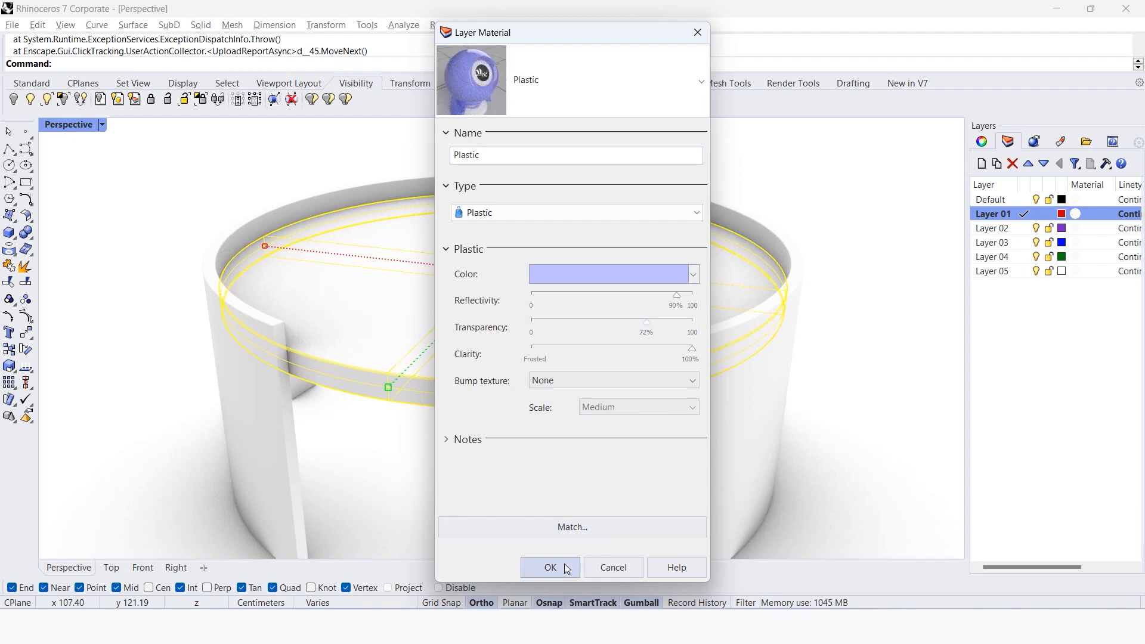
click(564, 563)
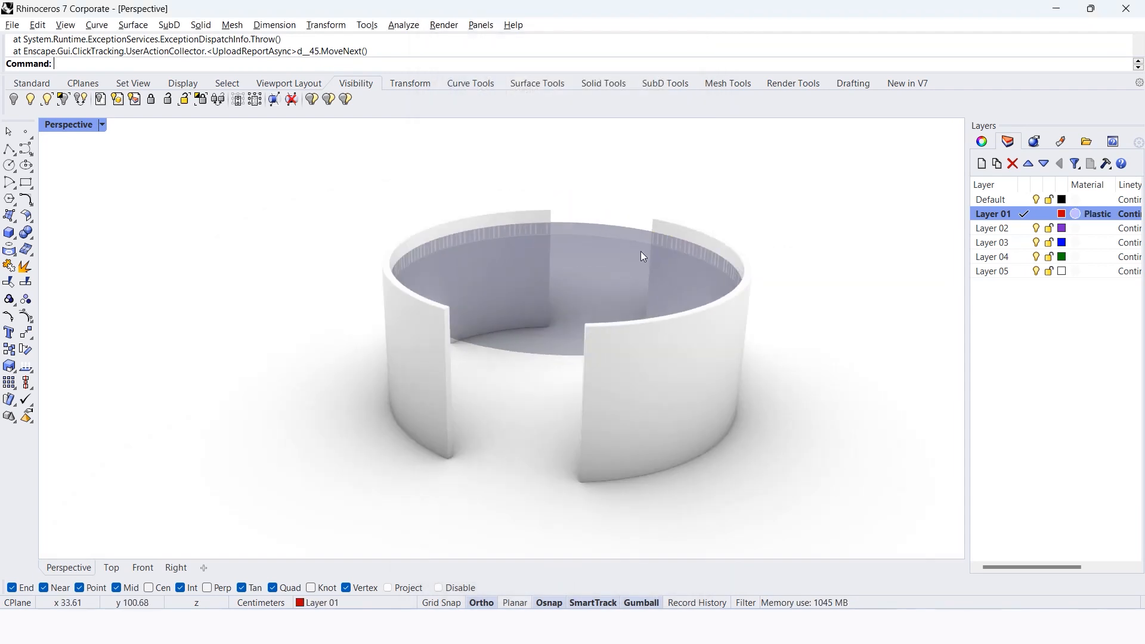